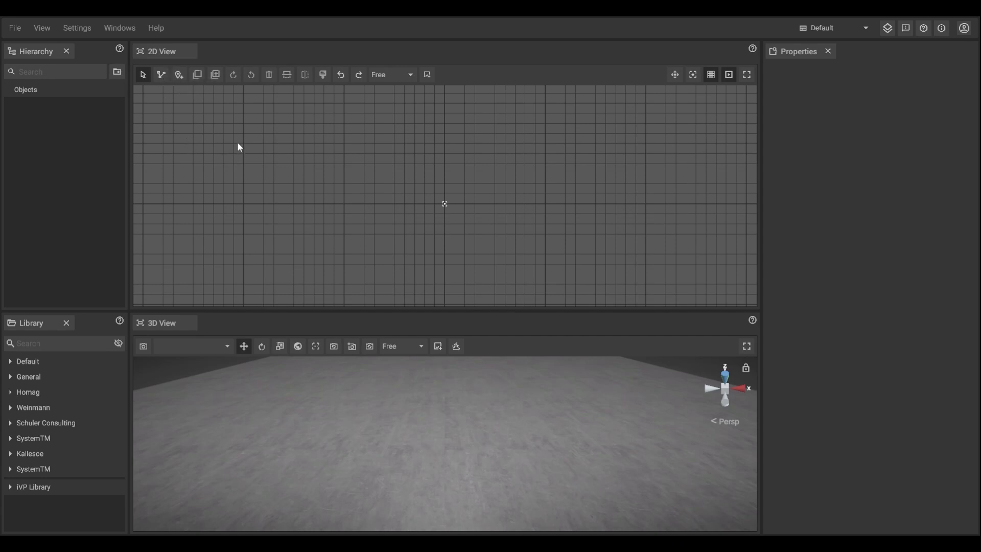
# Step: Draw a closed rectangular path about 30000 × 18000 mm with the Path tool
pyautogui.press('p')
pyautogui.click(243, 106)
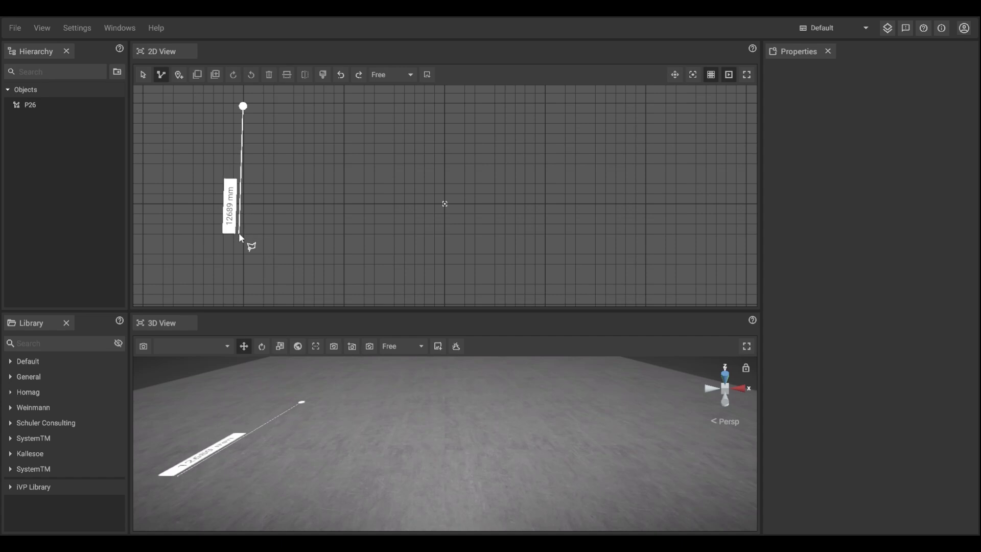
pyautogui.click(243, 284)
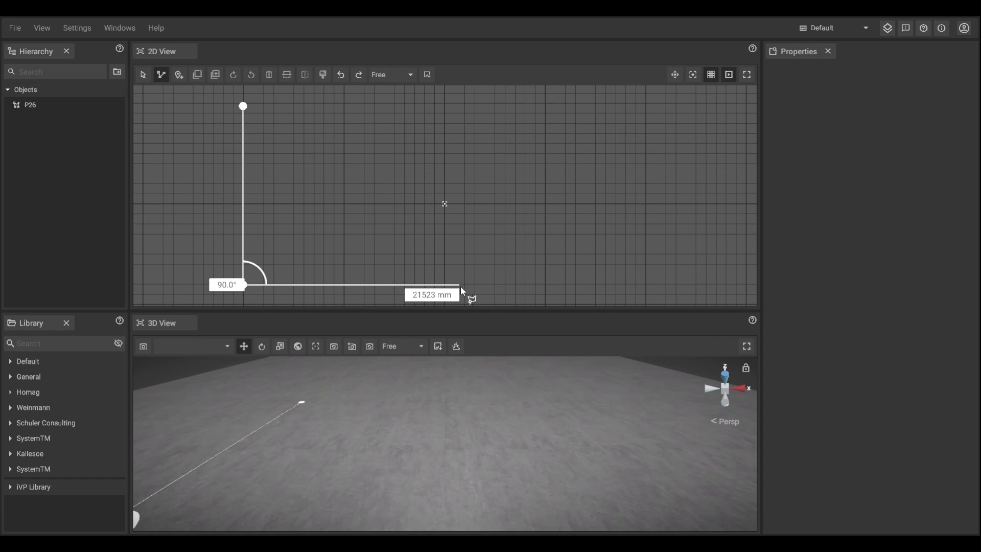
pyautogui.click(545, 287)
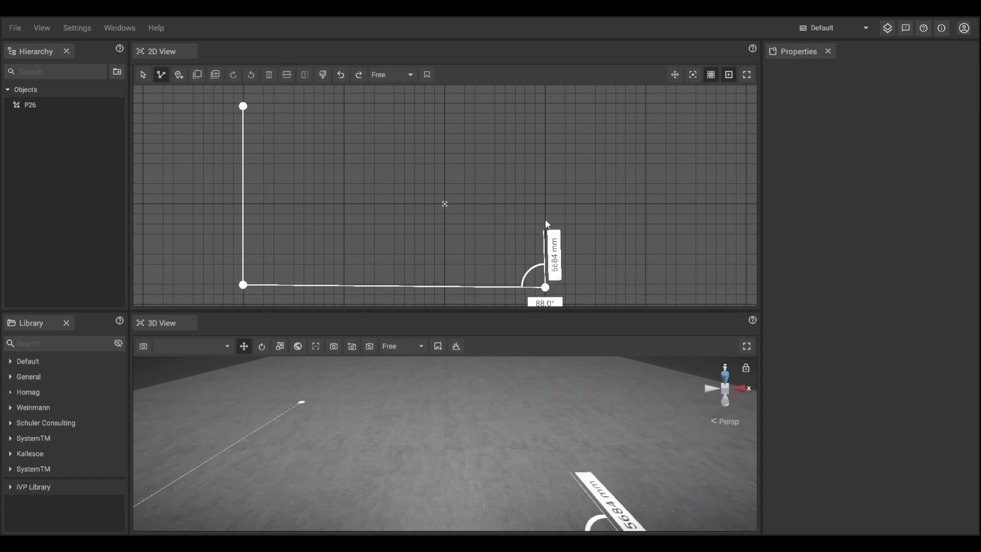
pyautogui.click(548, 106)
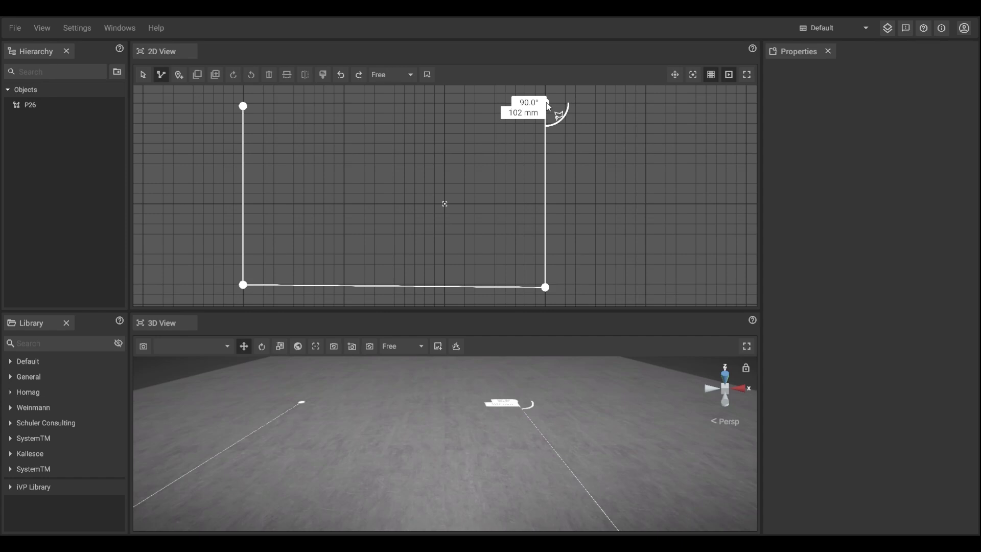
pyautogui.click(244, 106)
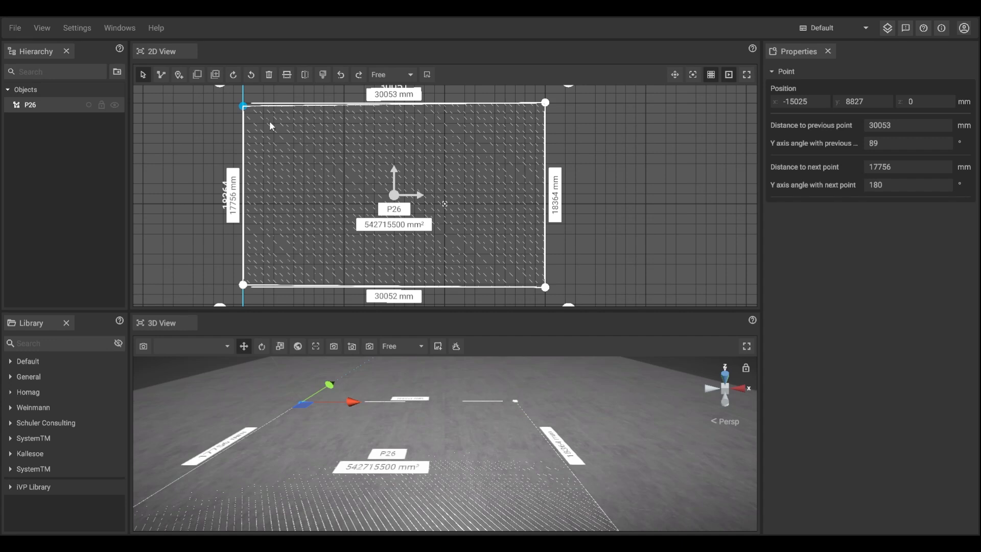
pyautogui.press('Escape')
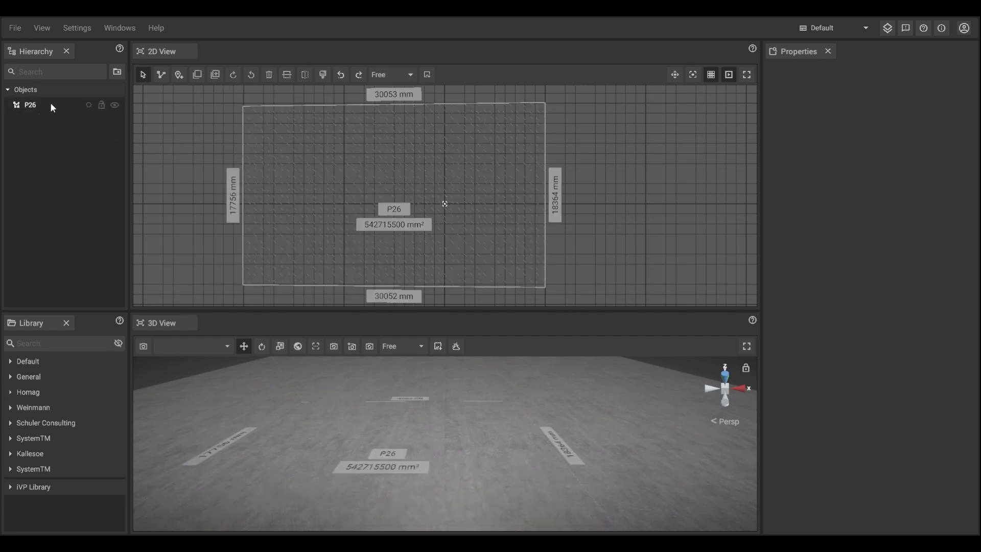
pyautogui.click(162, 74)
pyautogui.click(165, 124)
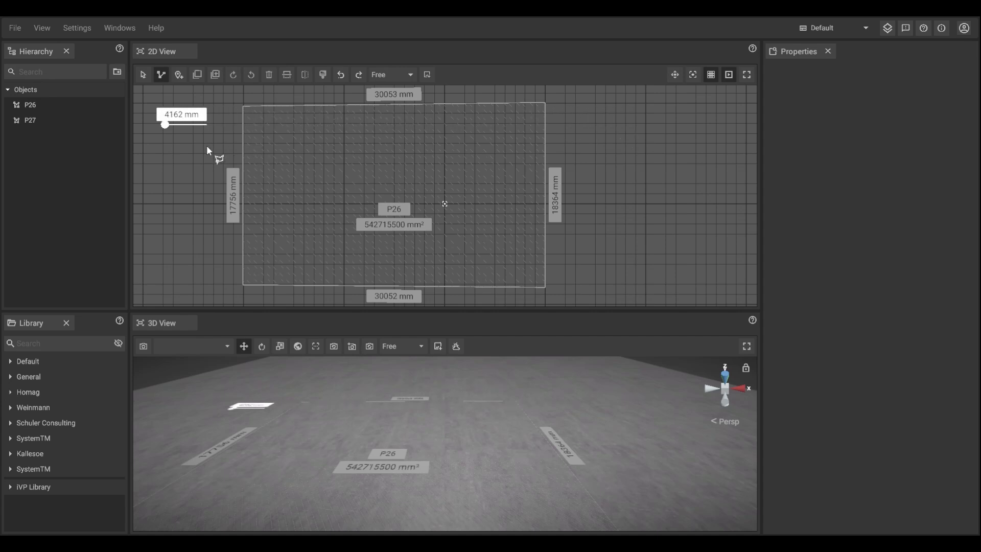
pyautogui.press('Escape')
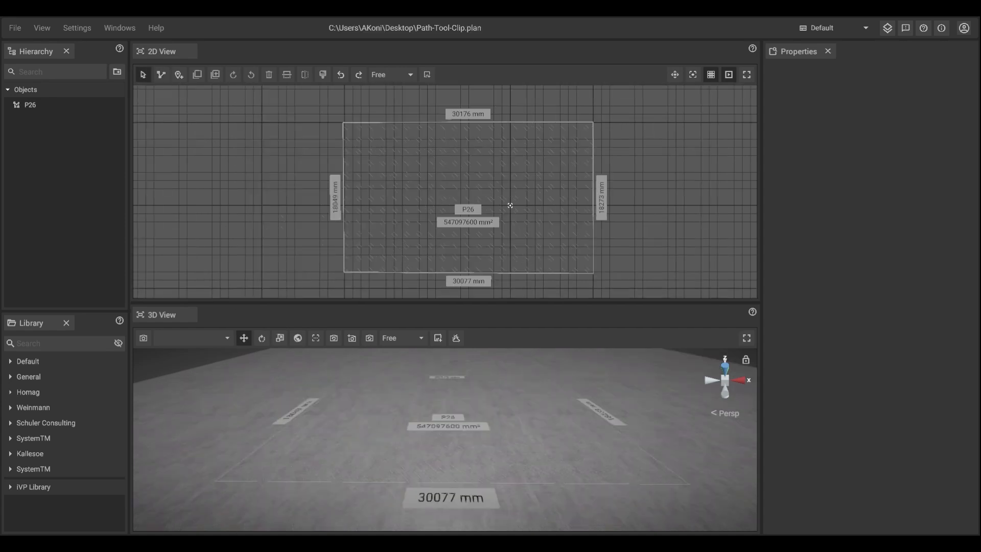
# Step: Select the path and add a point to the middle of its top edge
pyautogui.click(476, 133)
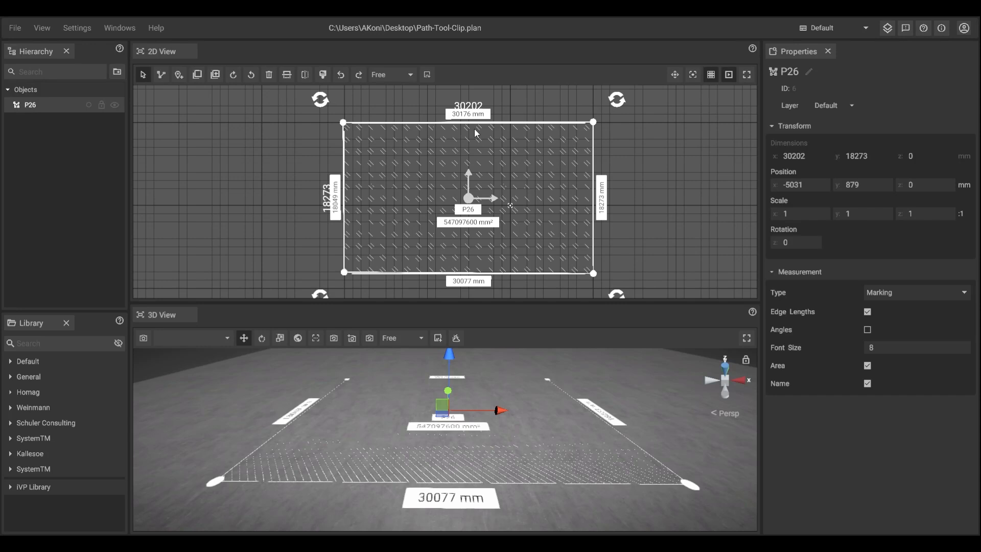
pyautogui.rightClick(432, 122)
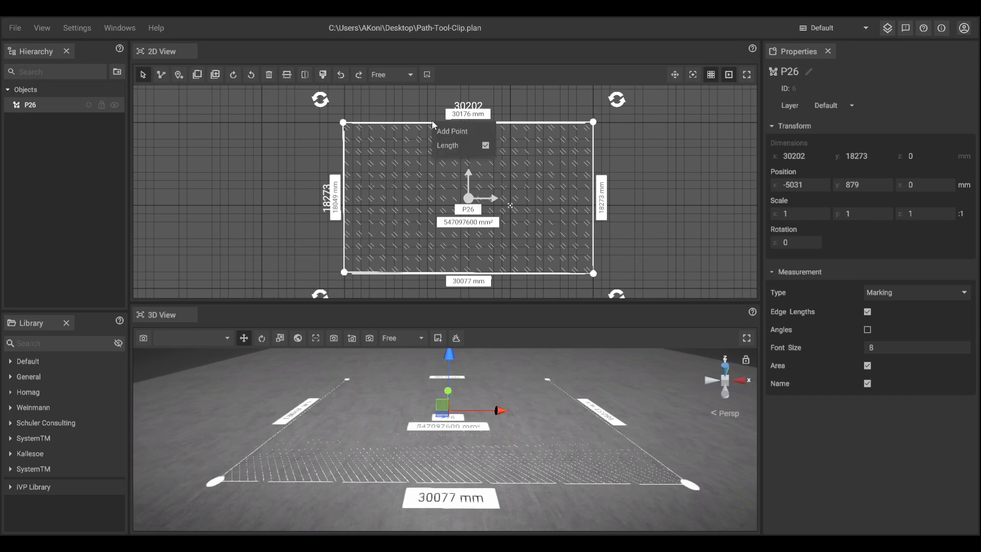
pyautogui.click(444, 132)
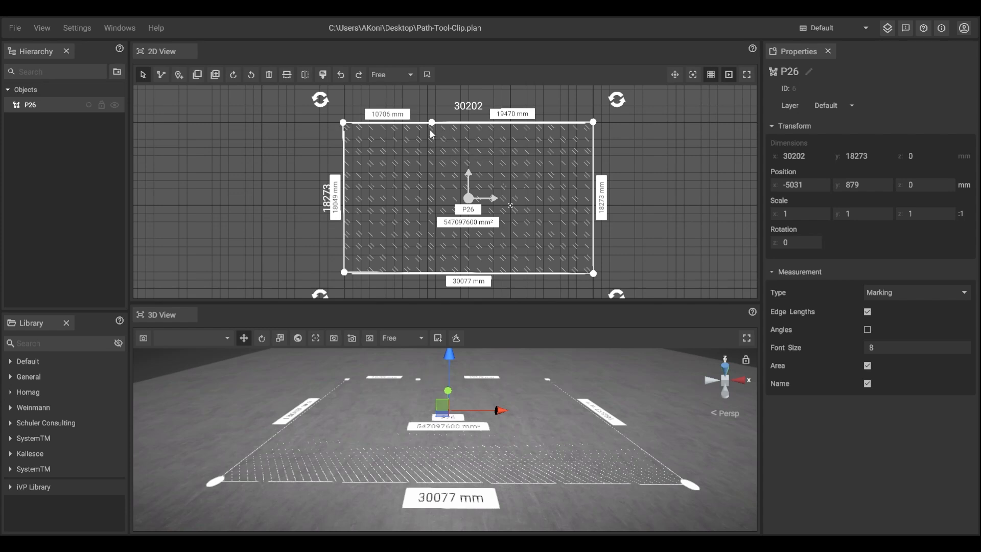
pyautogui.click(432, 123)
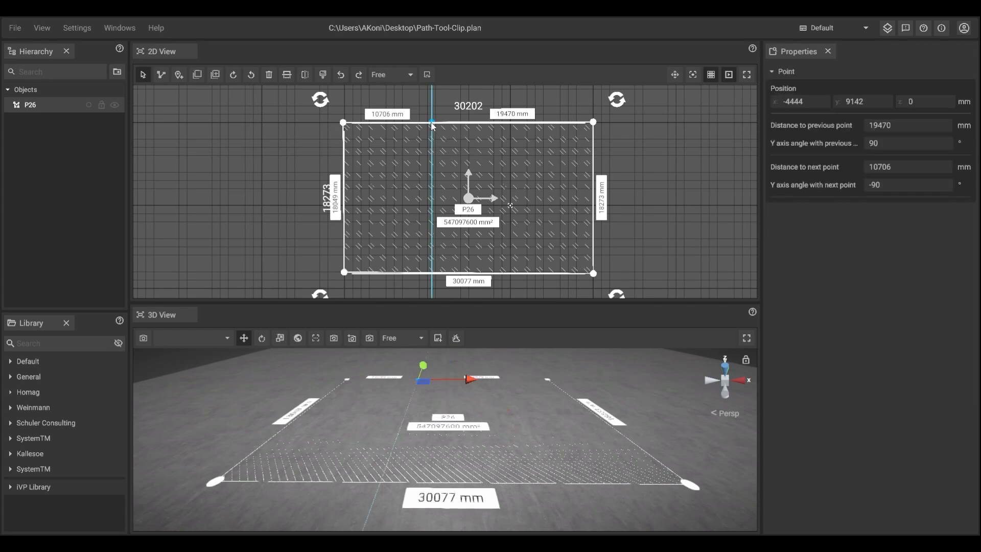
pyautogui.rightClick(432, 126)
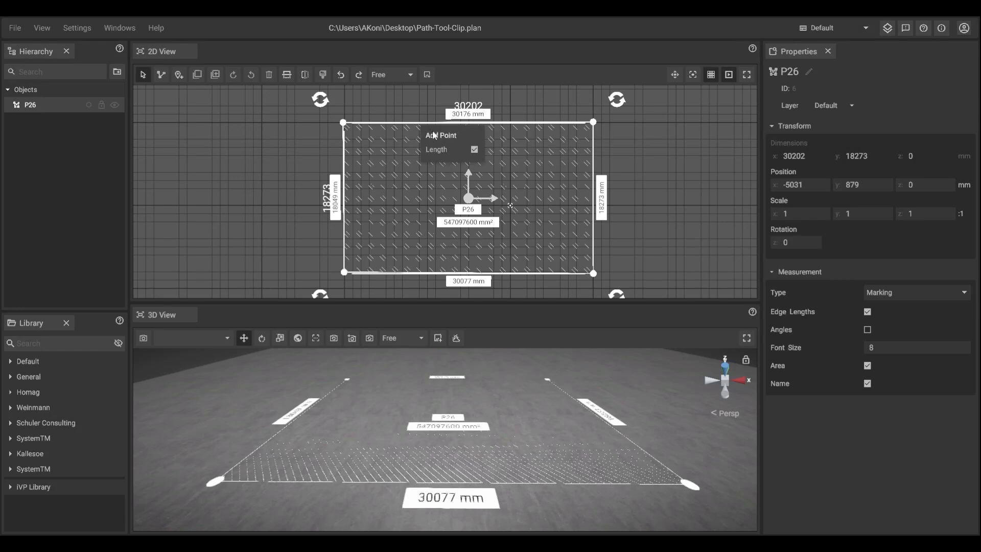
pyautogui.click(433, 132)
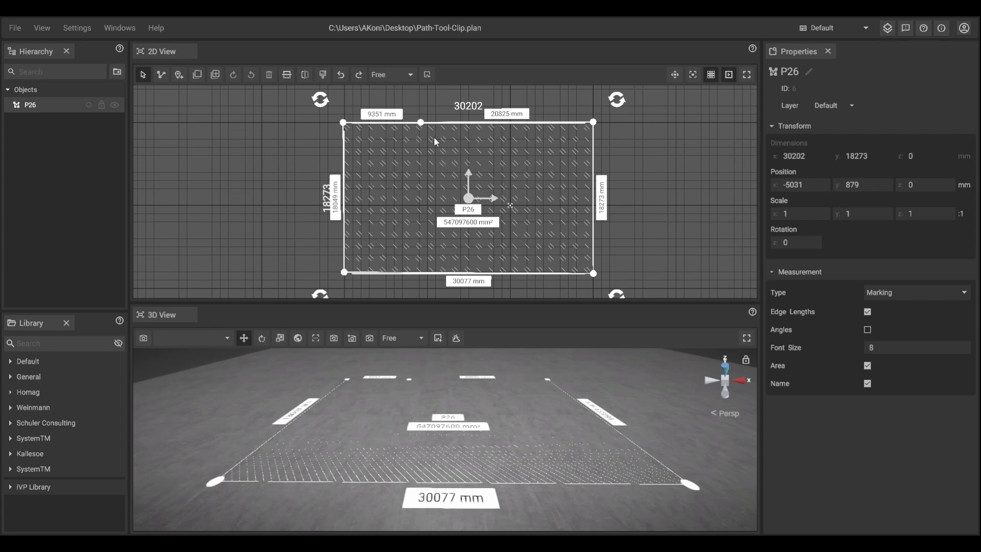
# Step: Reshape the path by dragging the new top point and the top-left, bottom-left and bottom-right corners inward
pyautogui.moveTo(419, 123); pyautogui.dragTo(420, 148)
pyautogui.moveTo(344, 123); pyautogui.dragTo(313, 144)
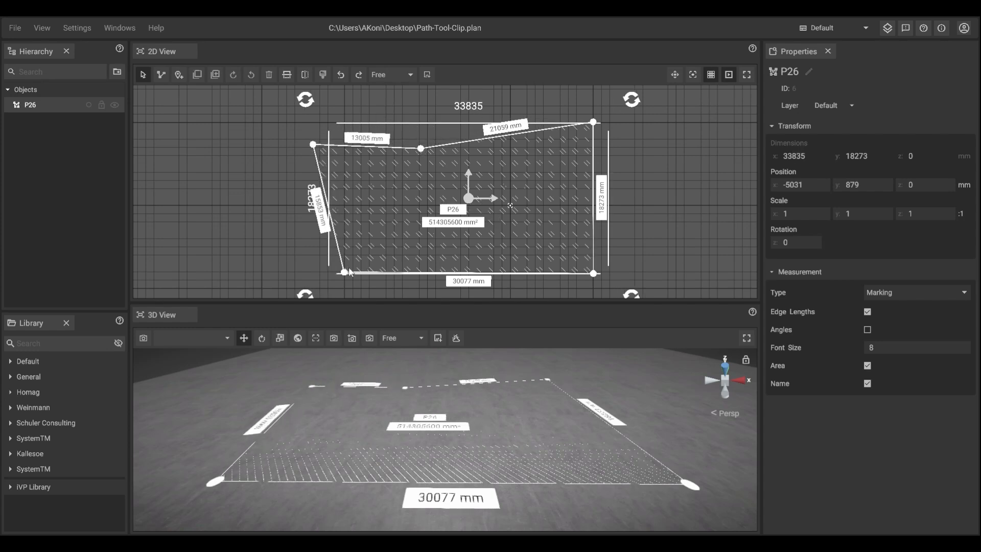
pyautogui.moveTo(344, 273); pyautogui.dragTo(359, 255)
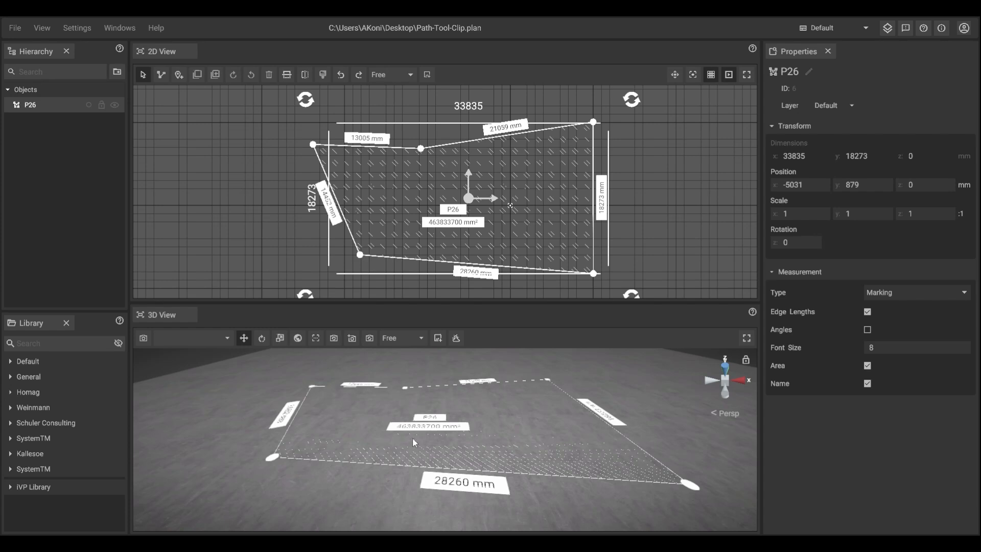
pyautogui.click(690, 488)
pyautogui.moveTo(736, 489); pyautogui.dragTo(594, 491)
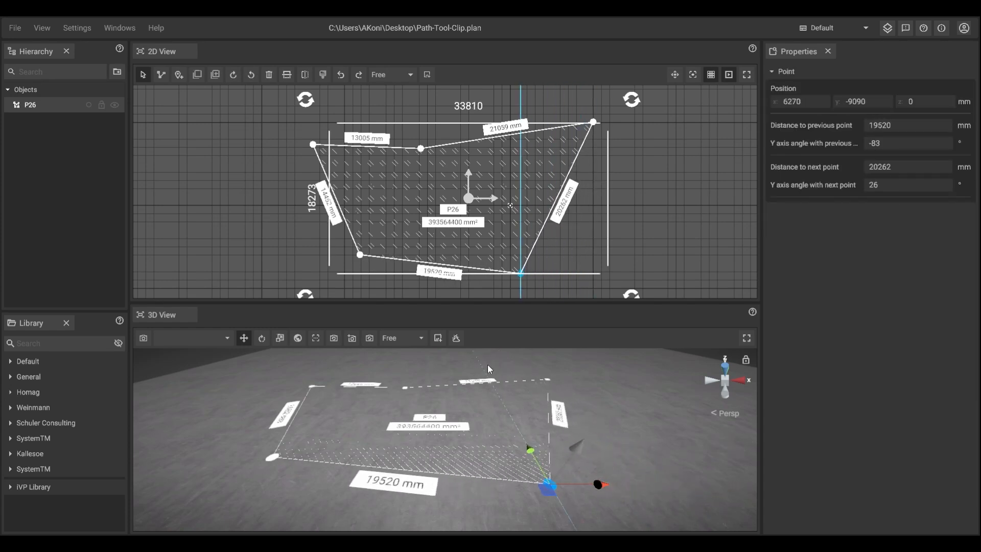
# Step: Open the path's context menu and review its Measure options
pyautogui.rightClick(418, 171)
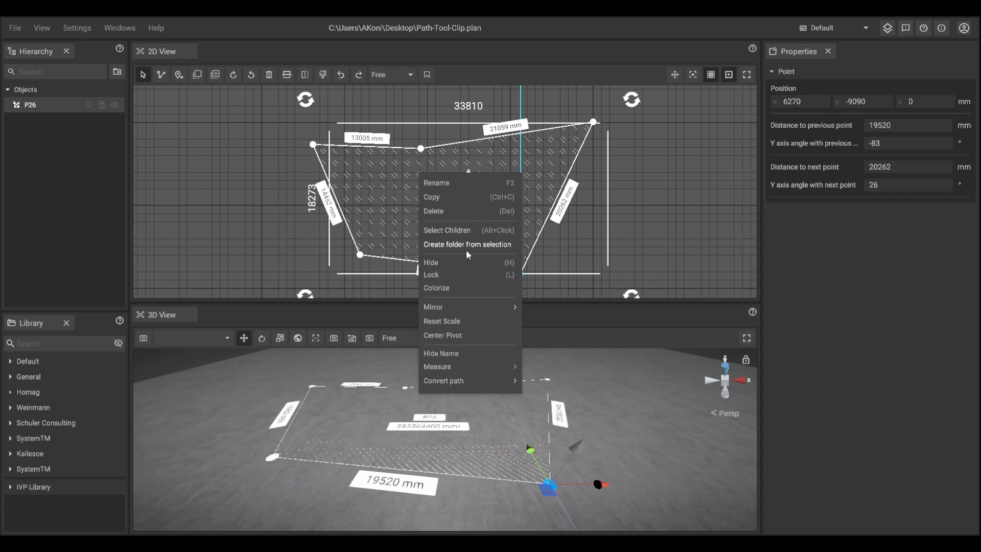
pyautogui.moveTo(470, 366)
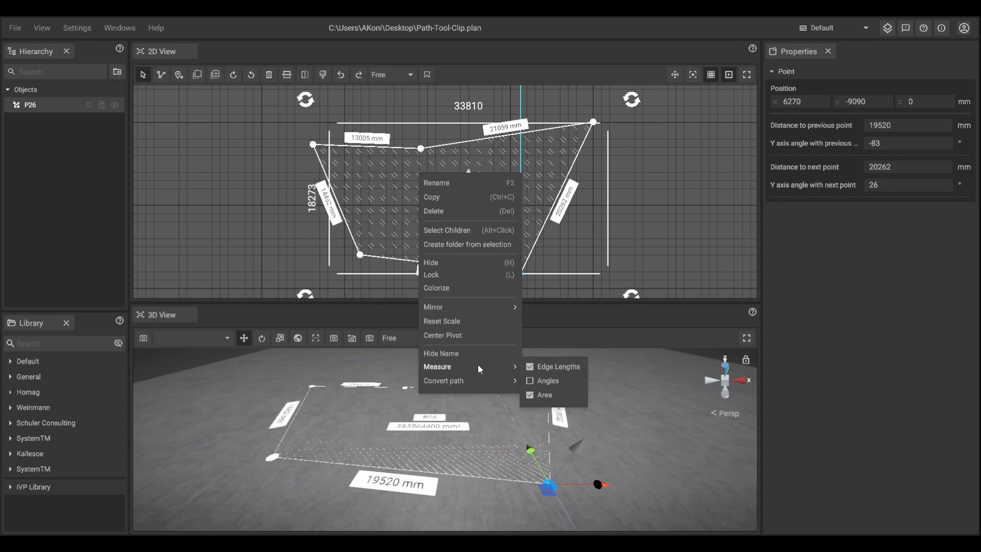
pyautogui.click(298, 258)
pyautogui.click(385, 245)
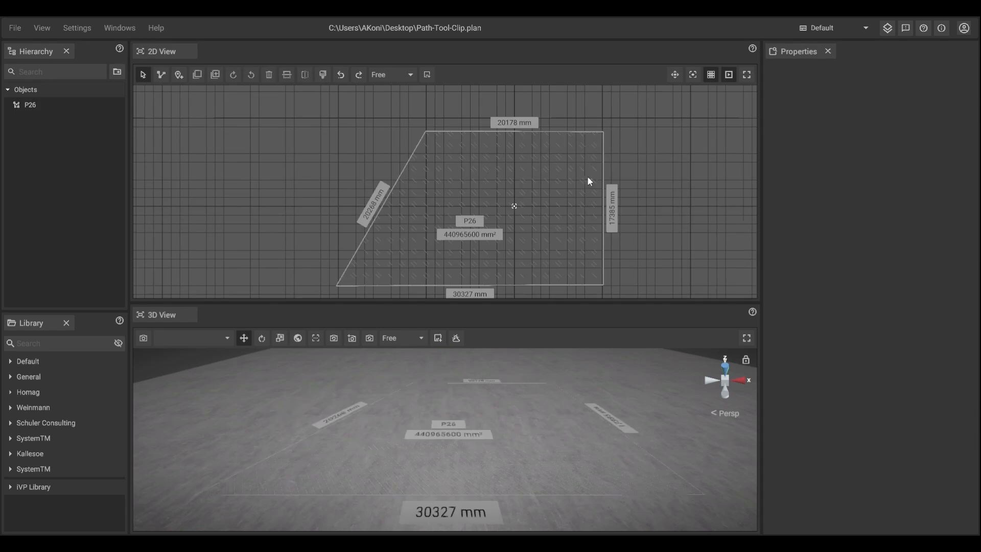
# Step: Set the top-right point's distance to the previous point to 17385 mm
pyautogui.click(514, 206)
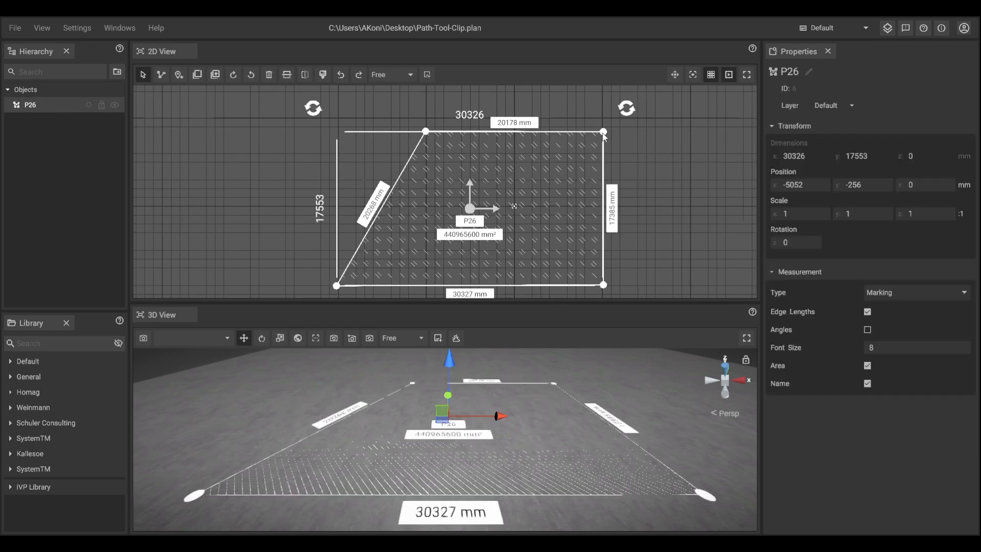
pyautogui.click(604, 132)
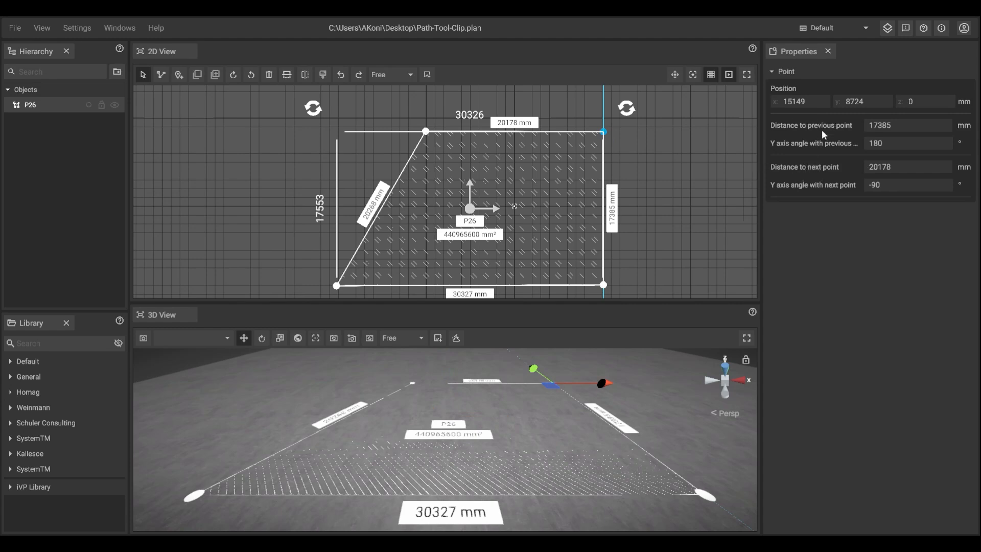
pyautogui.click(882, 124)
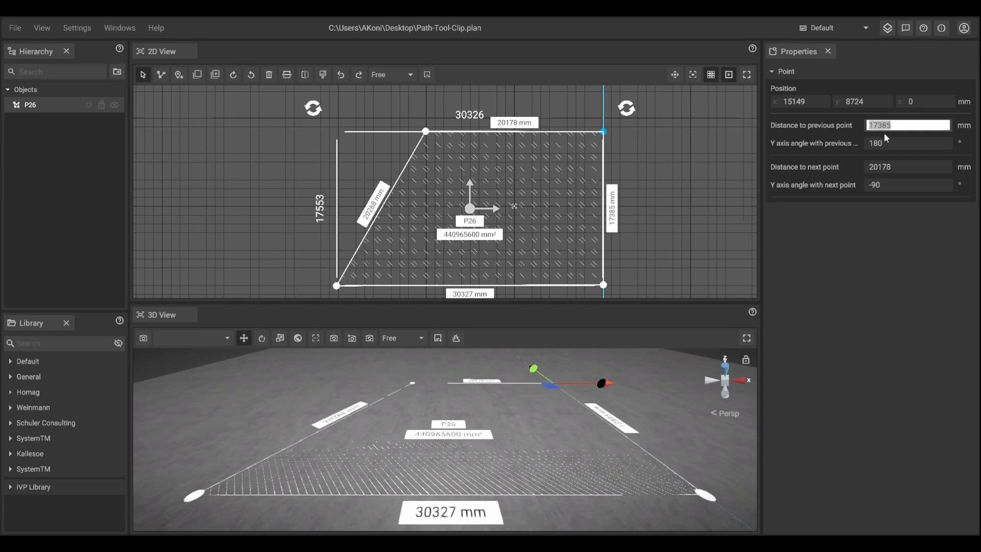
pyautogui.press('BackSpace')
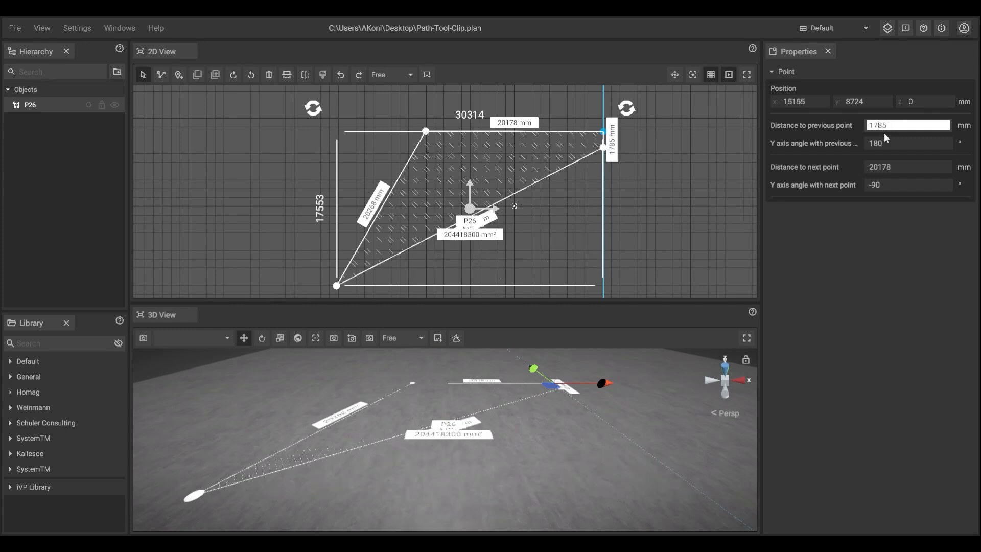
pyautogui.write('3')
pyautogui.press('BackSpace')
pyautogui.write('3')
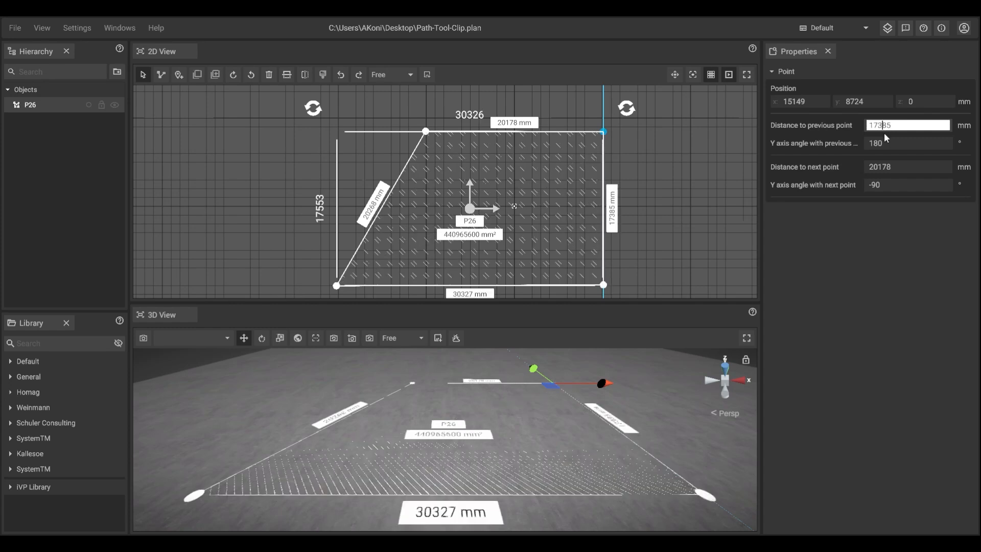
pyautogui.press('Return')
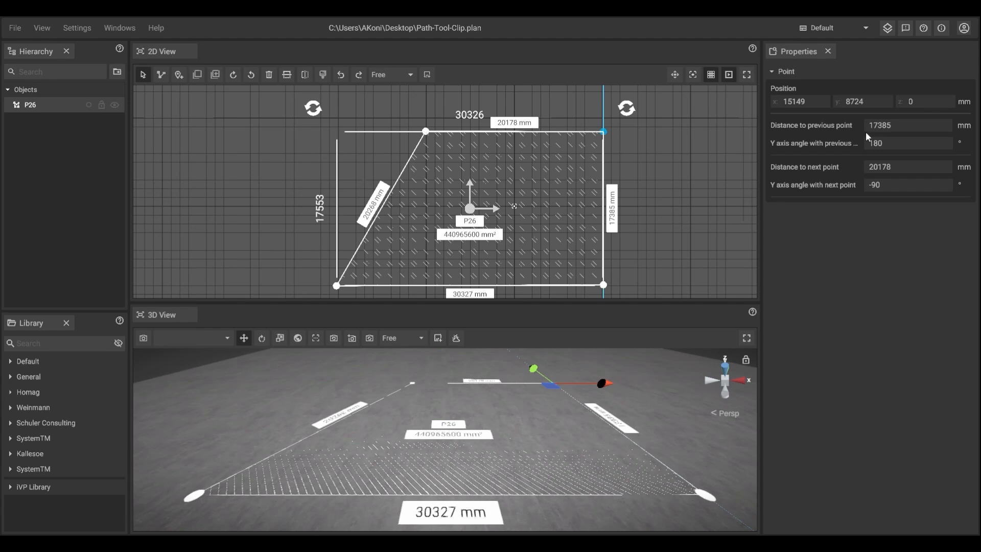
# Step: Set the bottom-left point's Y axis angle with the previous point to 55°
pyautogui.click(337, 287)
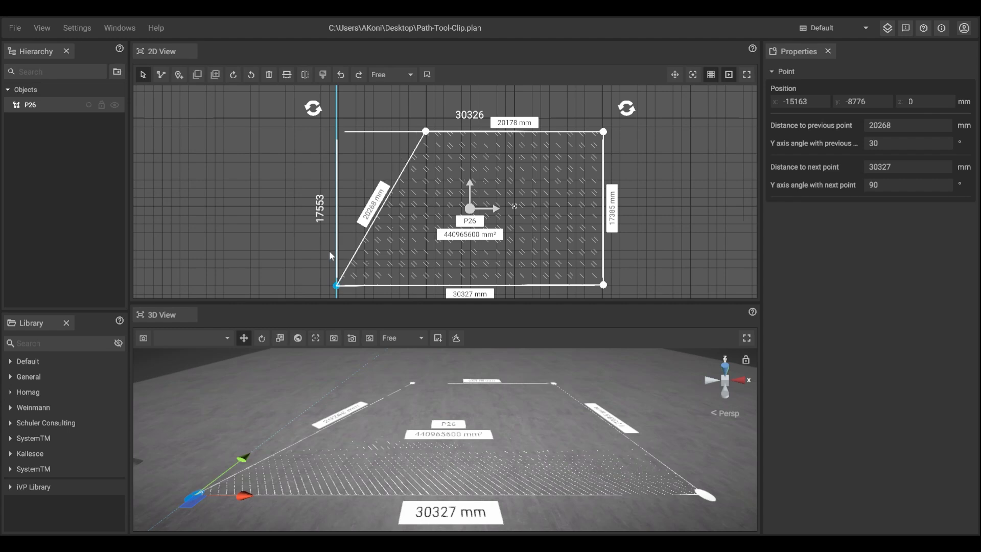
pyautogui.click(893, 146)
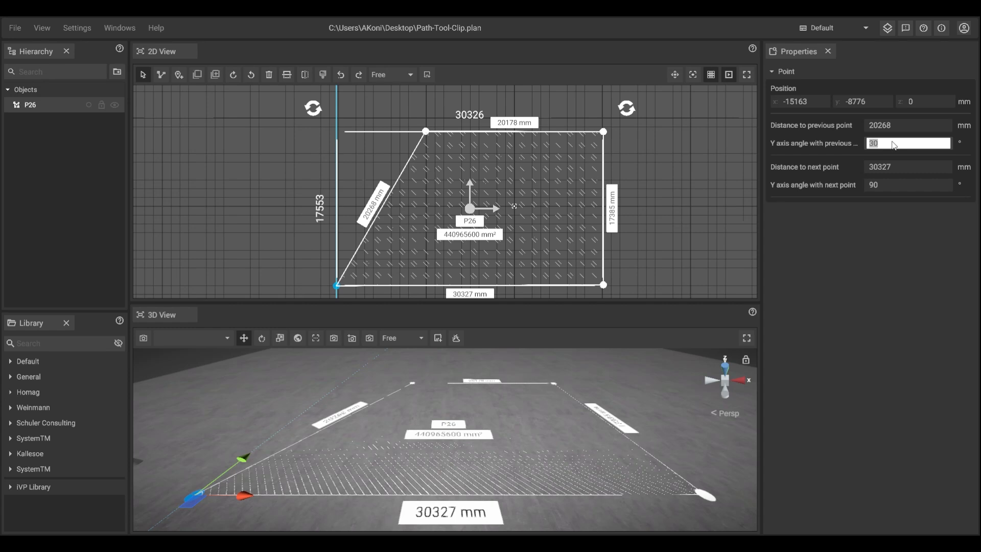
pyautogui.write('55')
pyautogui.press('Return')
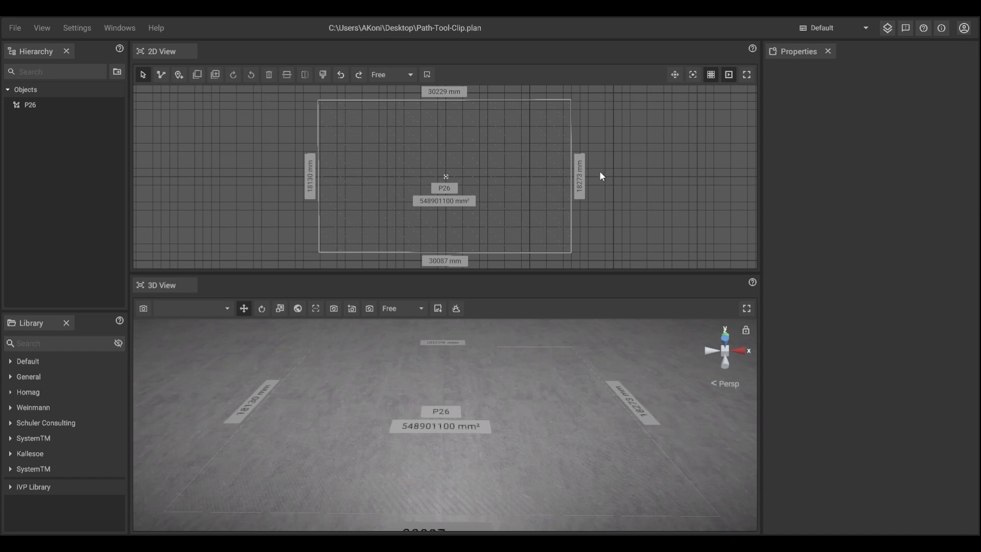
# Step: Set the rectangular path's measurement type to Ground Marking
pyautogui.click(540, 167)
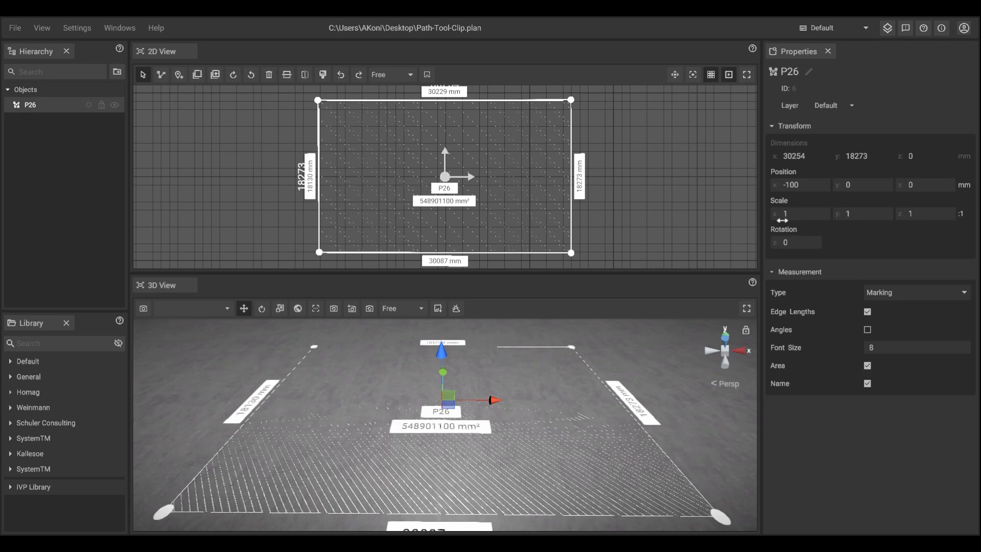
pyautogui.click(885, 293)
pyautogui.click(879, 347)
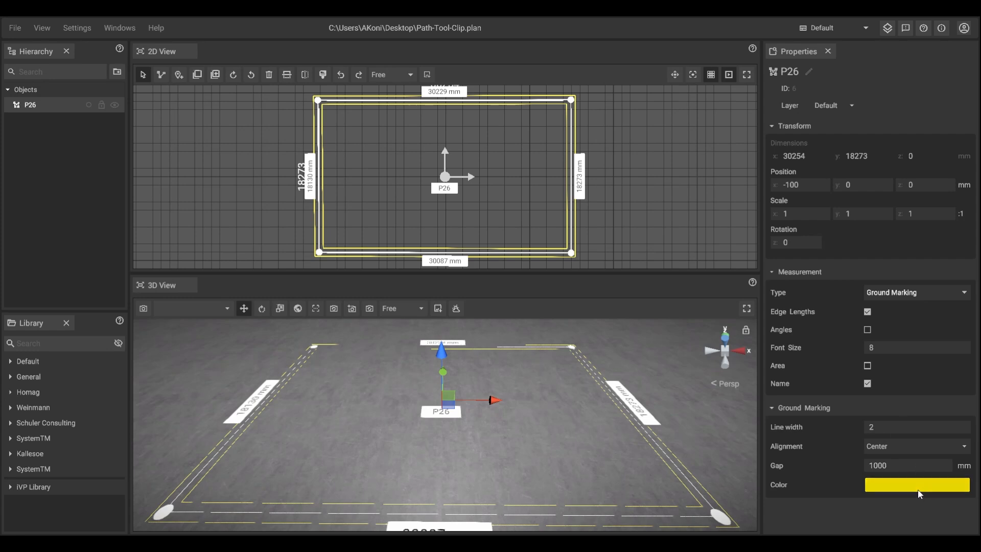
# Step: Set the ground marking's line width to 5
pyautogui.click(909, 425)
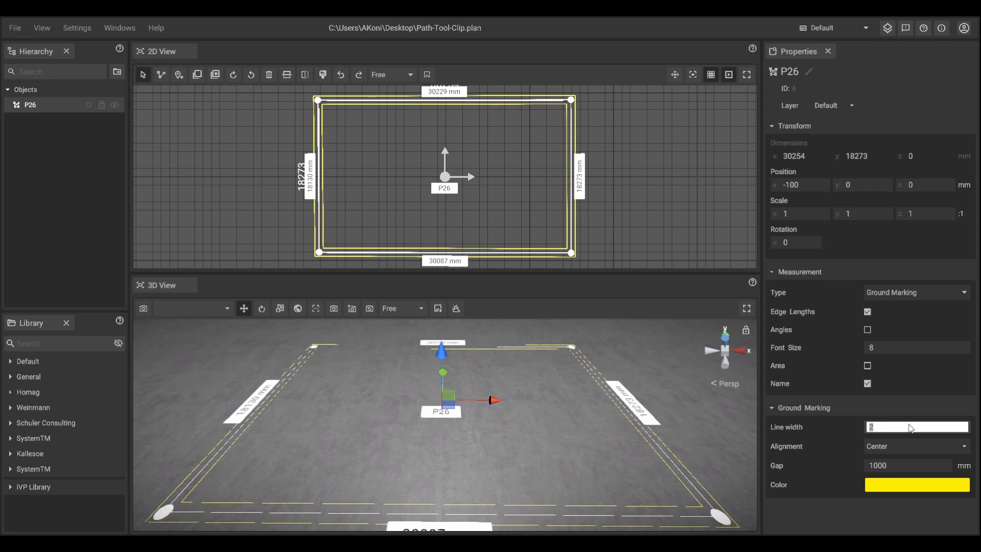
pyautogui.write('5')
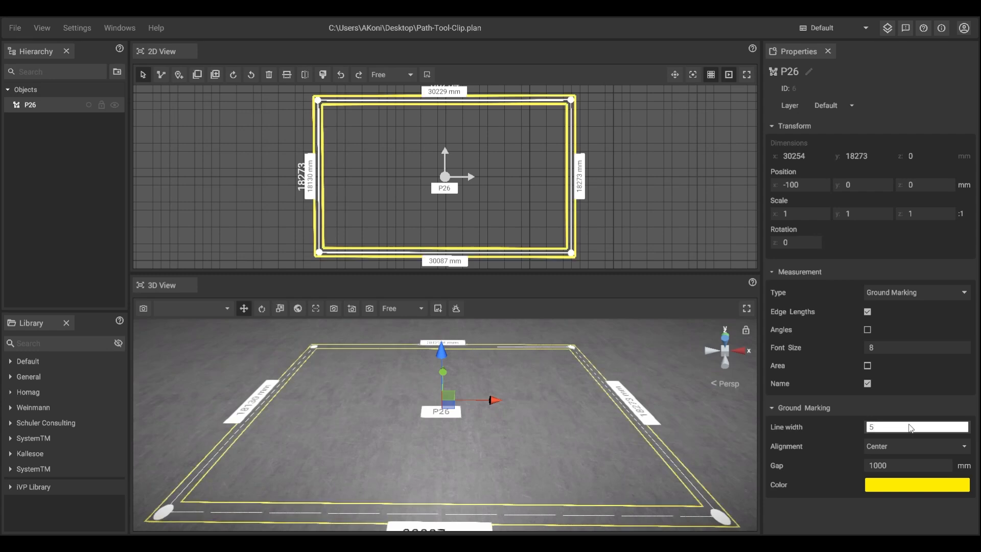
pyautogui.write('2')
pyautogui.press('BackSpace')
pyautogui.press('Return')
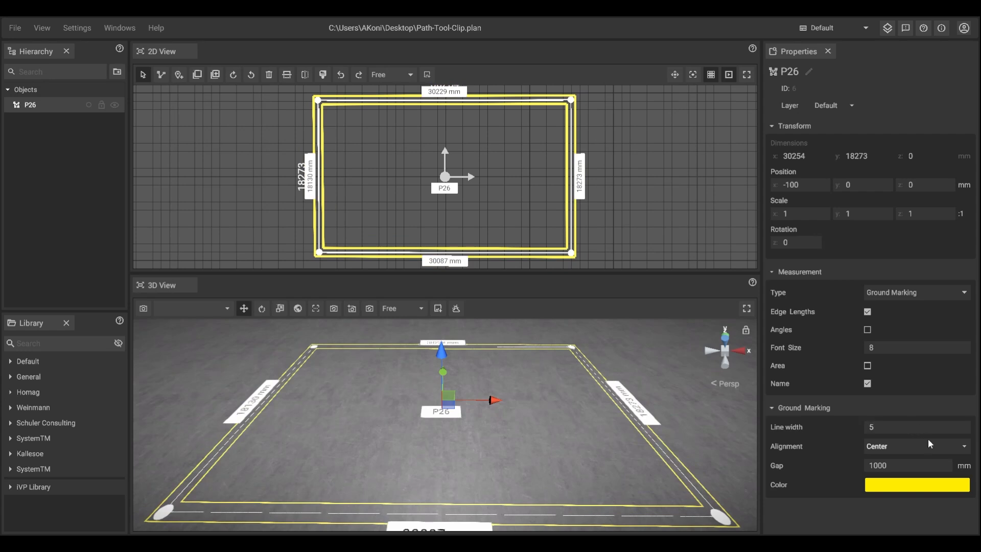
# Step: Set the ground marking's alignment to Inside
pyautogui.click(921, 446)
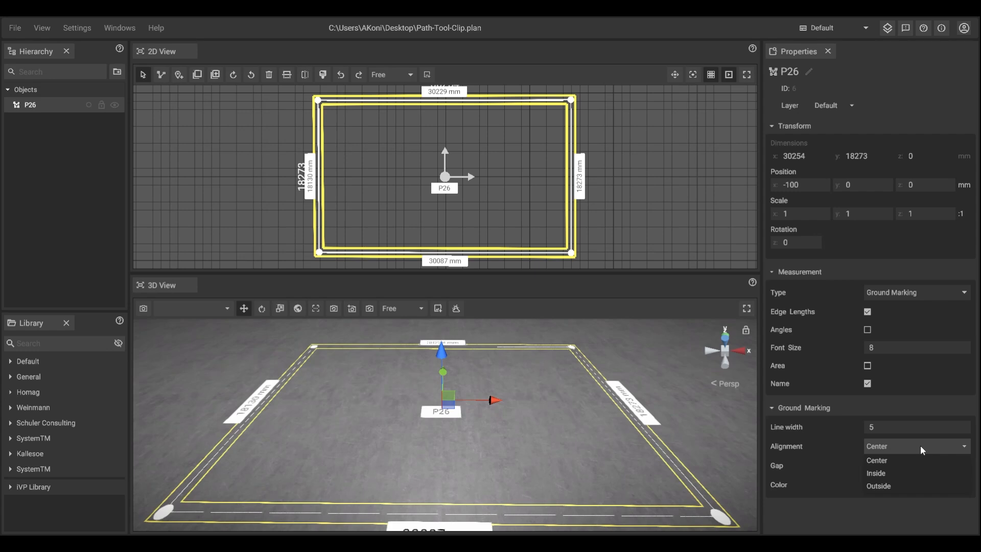
pyautogui.click(921, 446)
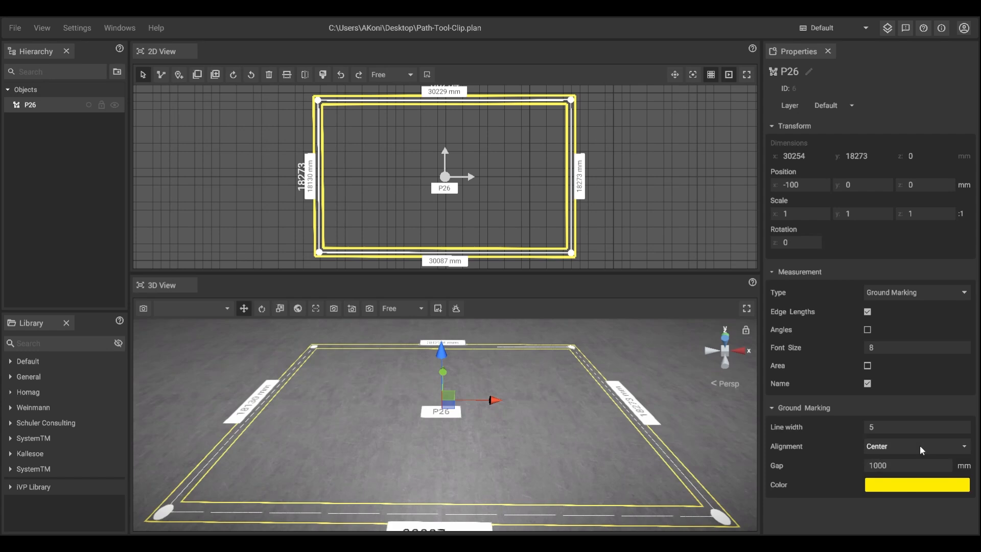
pyautogui.click(921, 447)
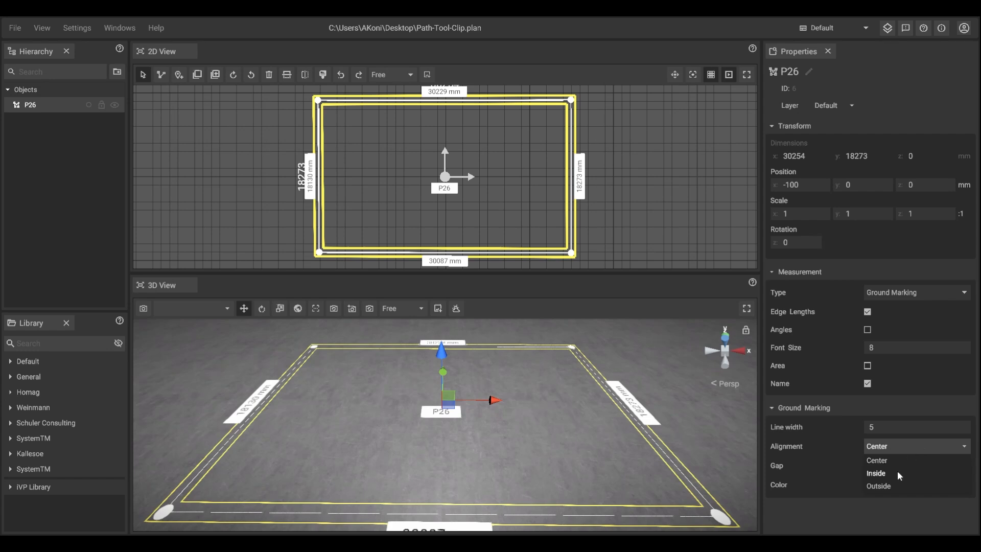
pyautogui.click(876, 473)
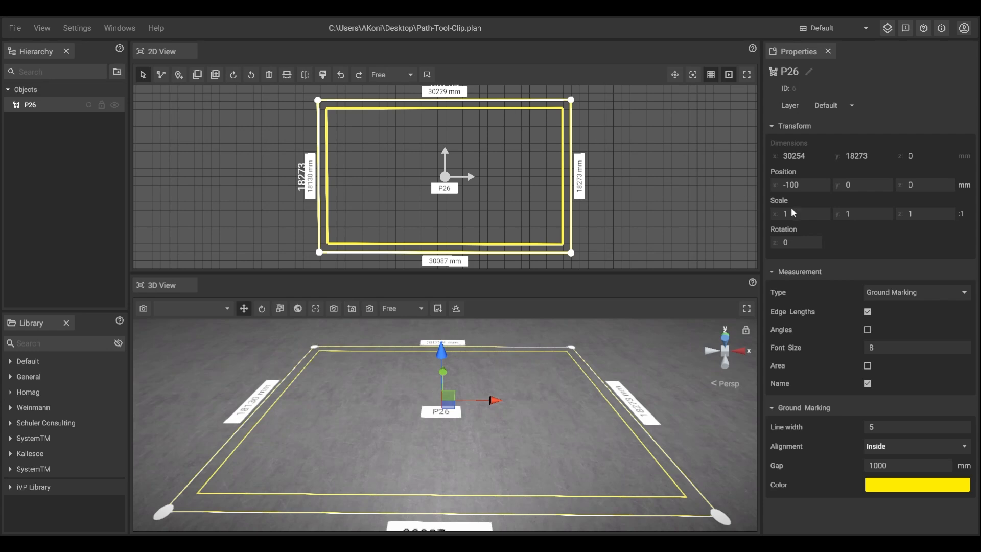
# Step: Set the ground marking's alignment to Outside
pyautogui.click(904, 448)
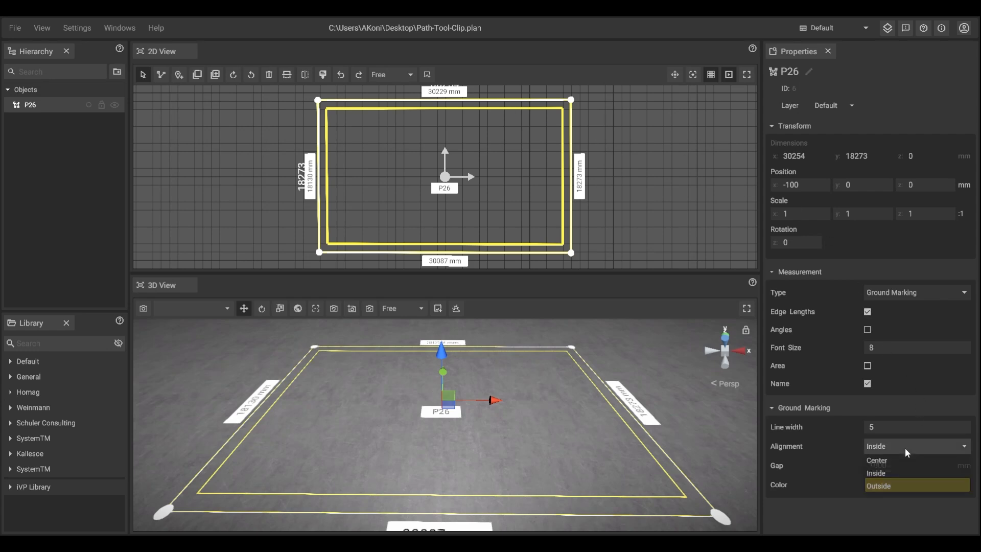
pyautogui.click(887, 487)
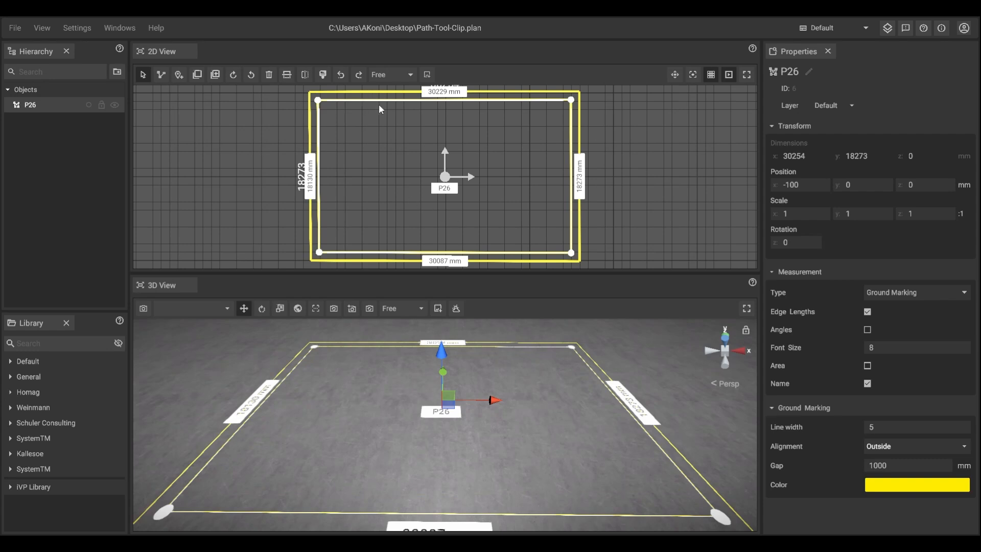
# Step: Set the ground marking's alignment back to Center
pyautogui.click(888, 449)
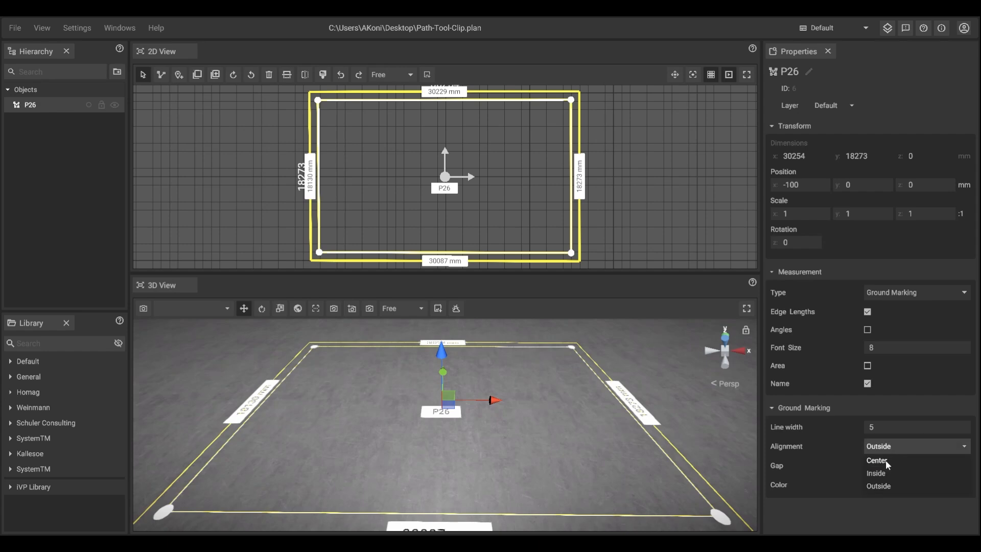
pyautogui.click(885, 460)
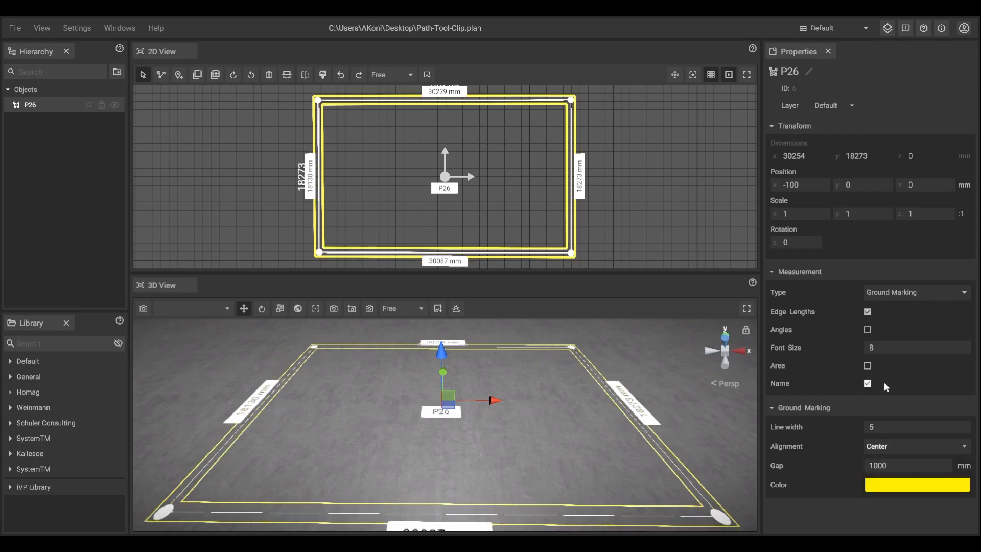
# Step: Set the ground marking's gap to 2500 mm
pyautogui.click(903, 463)
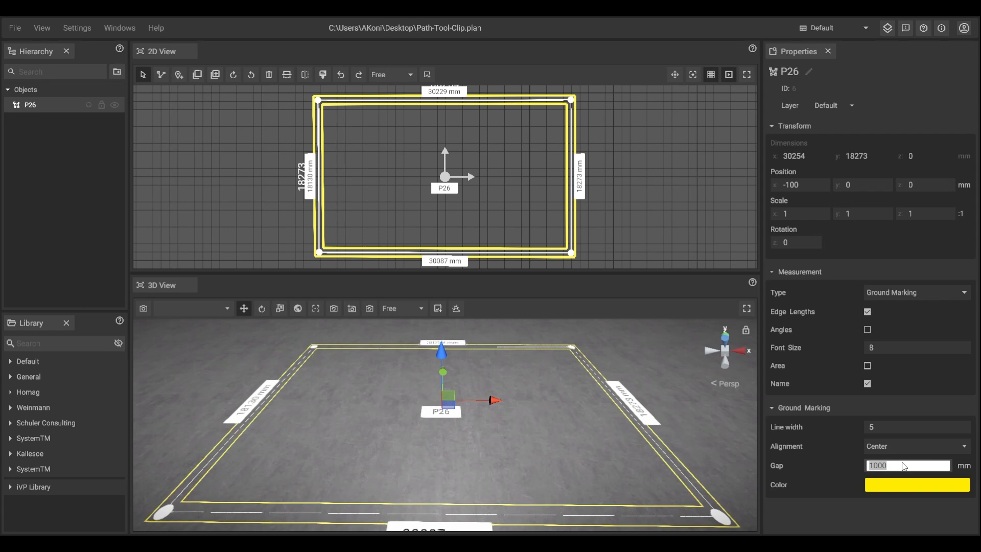
pyautogui.write('2500')
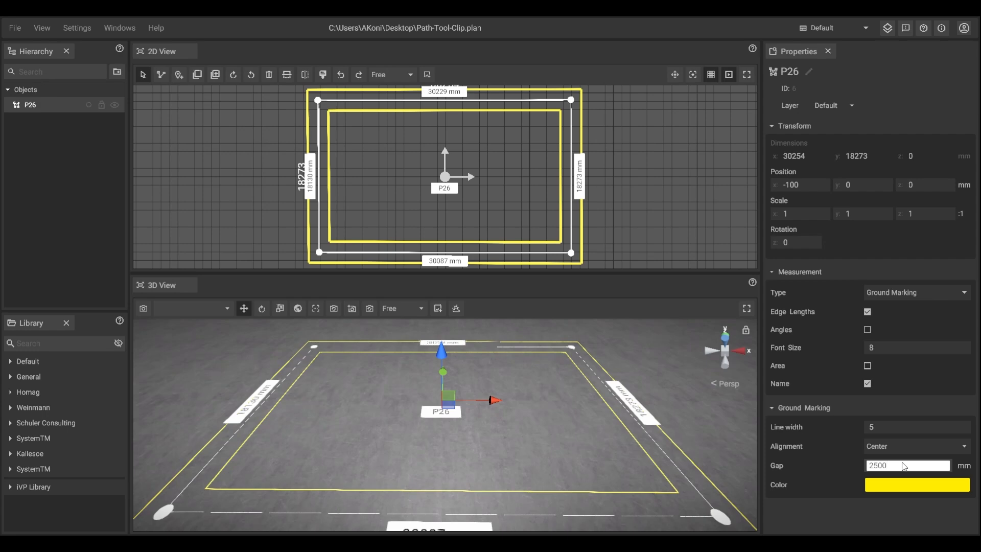
pyautogui.press('Return')
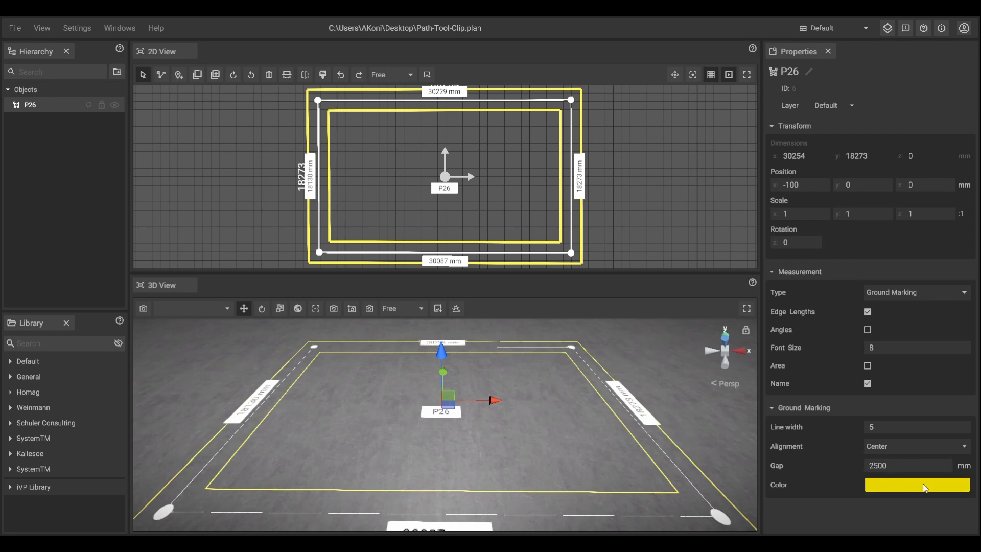
# Step: Change the ground marking's color to a red shade in the color picker and apply it
pyautogui.click(891, 487)
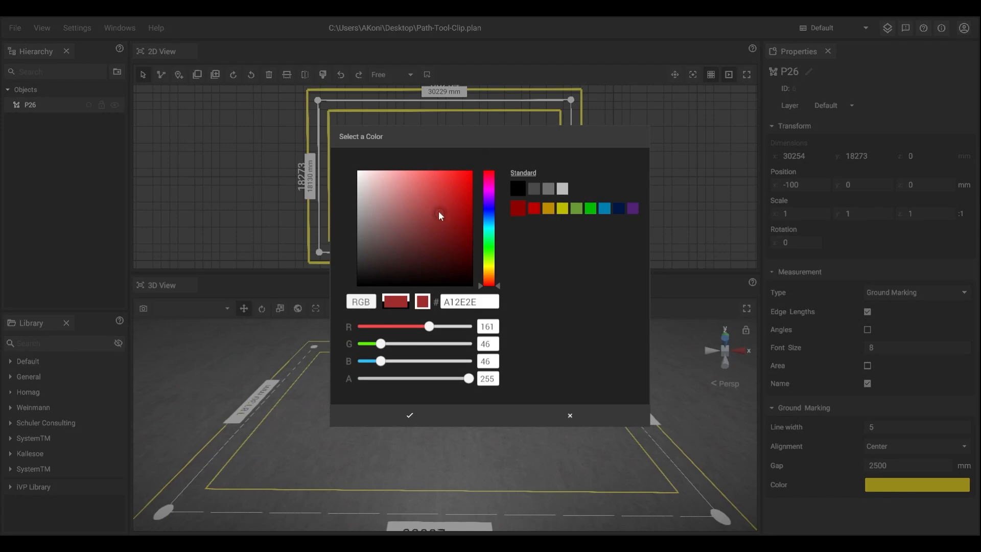
pyautogui.moveTo(439, 213); pyautogui.dragTo(464, 180)
pyautogui.click(447, 198)
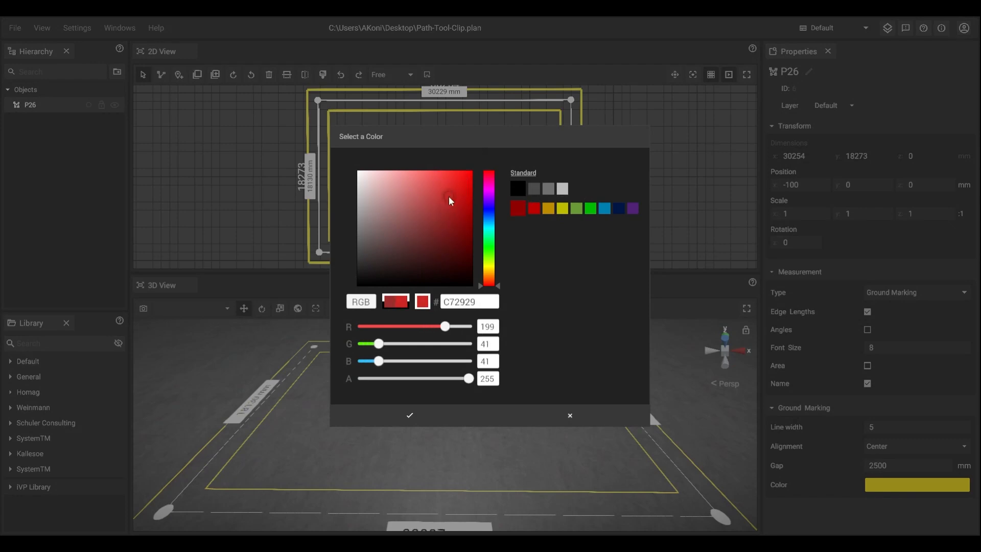
pyautogui.moveTo(378, 343)
pyautogui.mouseDown()
pyautogui.moveTo(402, 343)
pyautogui.moveTo(393, 361)
pyautogui.mouseUp()
pyautogui.click(410, 416)
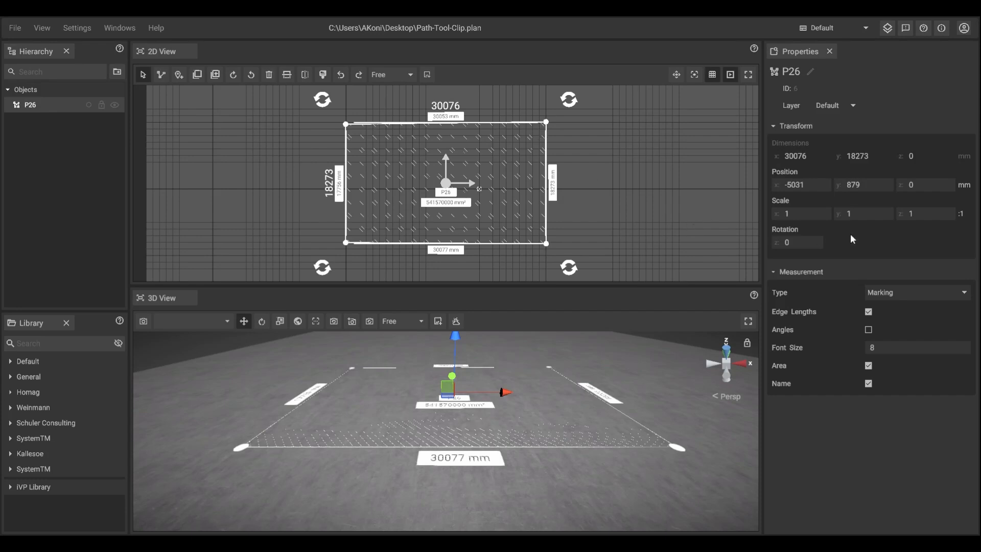
# Step: Switch the path's measurement type to Fence and back to Marking
pyautogui.click(914, 295)
pyautogui.click(886, 319)
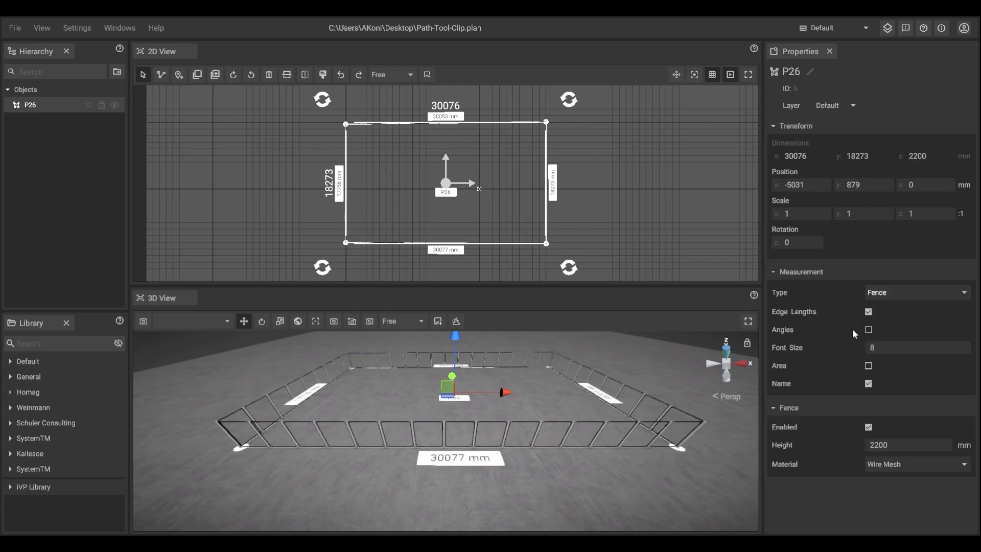
pyautogui.click(898, 290)
pyautogui.click(878, 305)
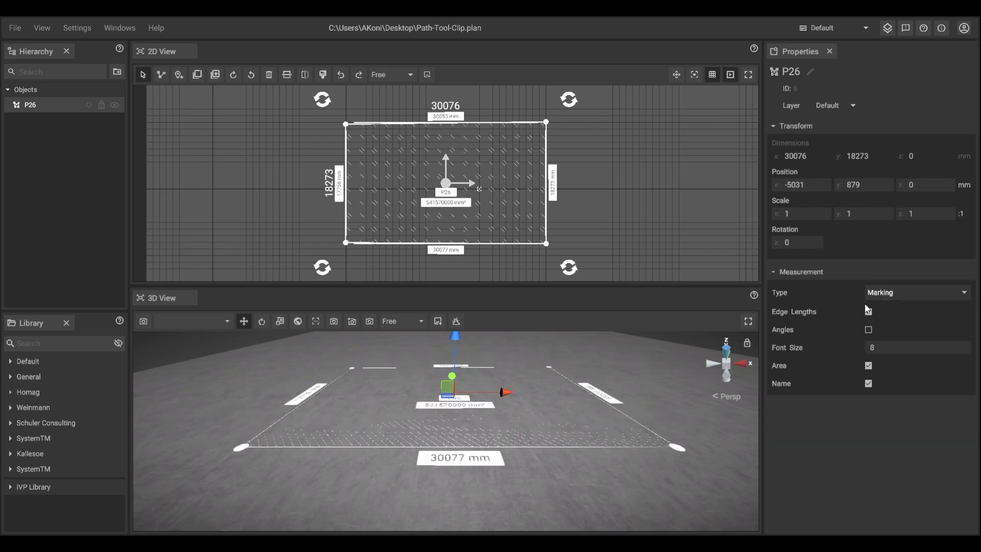
# Step: Convert the rectangular path into a Fence
pyautogui.rightClick(473, 160)
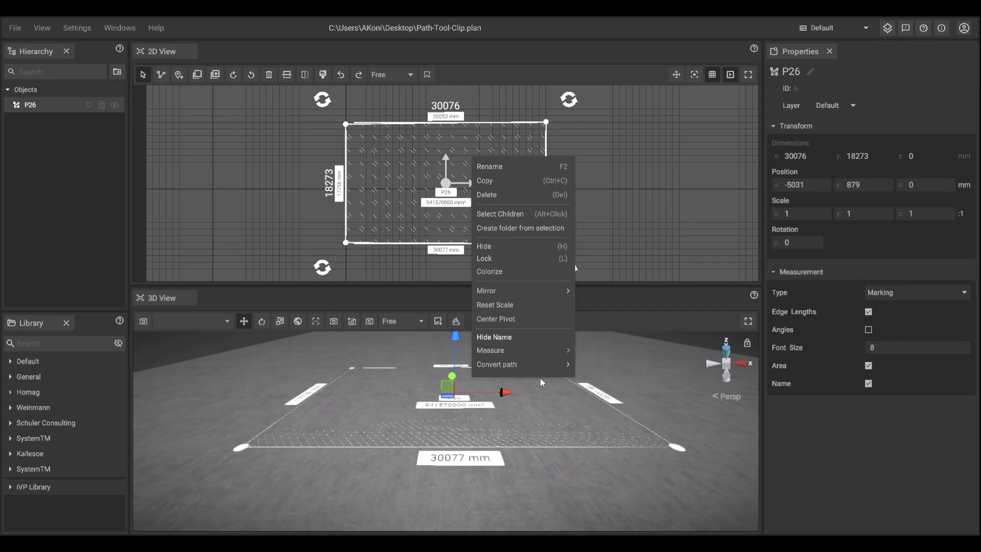
pyautogui.moveTo(544, 364)
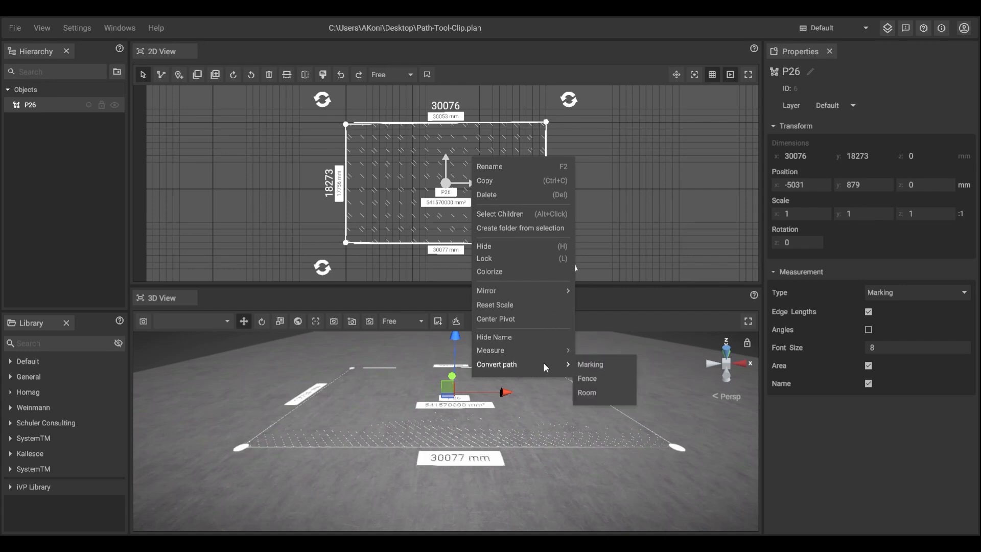
pyautogui.click(587, 379)
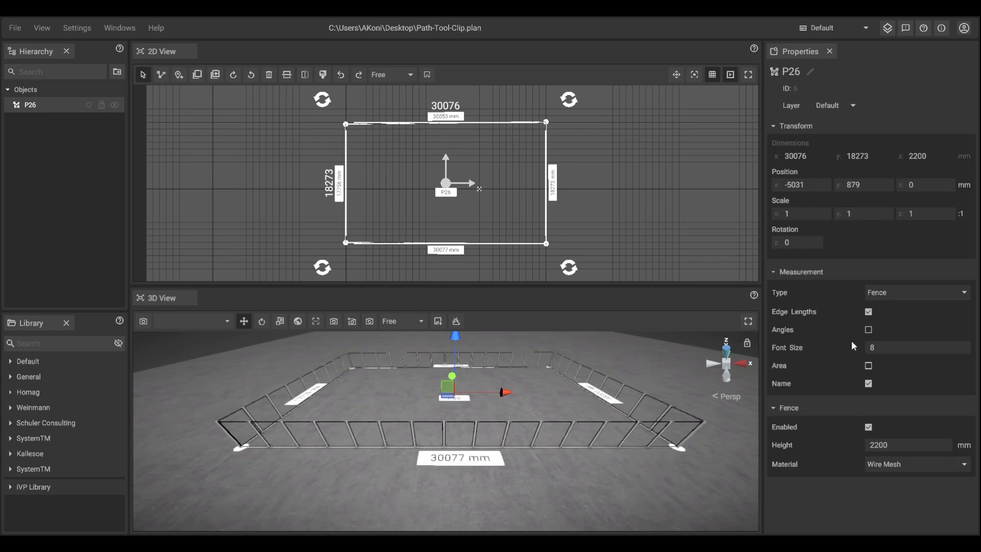
# Step: Set the fence height to 3000 mm and its material to Glass
pyautogui.click(870, 427)
pyautogui.click(869, 427)
pyautogui.click(889, 447)
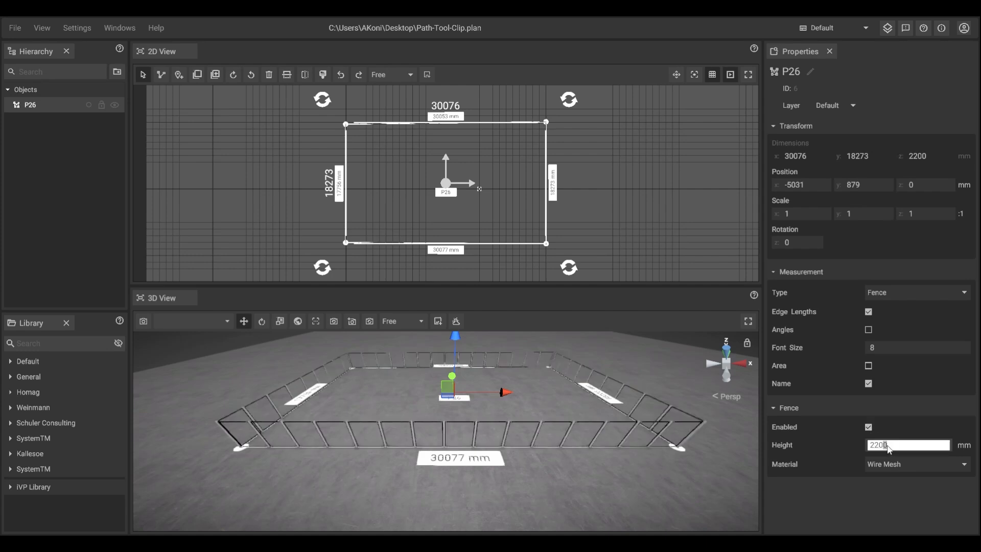
pyautogui.hotkey('ctrl', 'a')
pyautogui.write('3000')
pyautogui.click(921, 465)
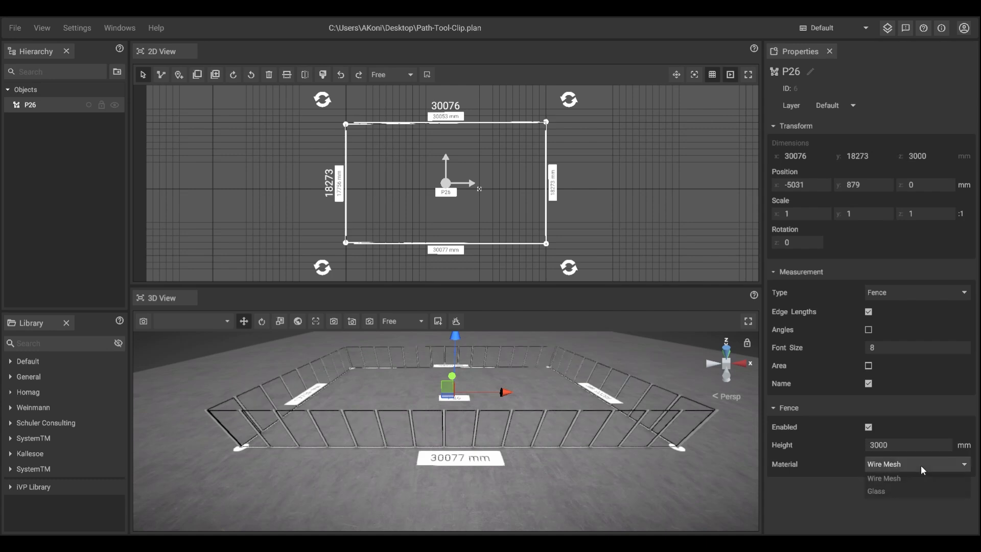
pyautogui.click(889, 489)
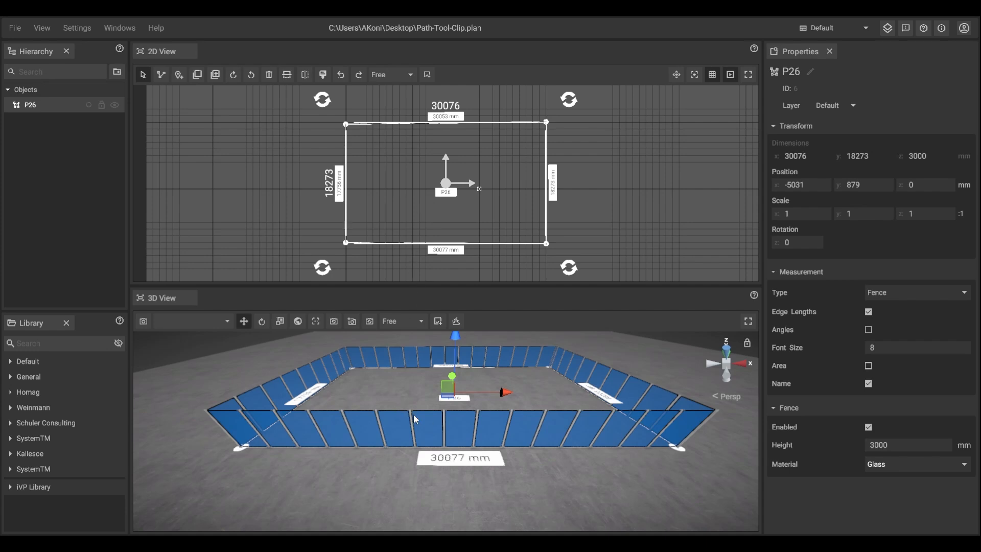
# Step: Turn off the fence on the front segment and turn it back on
pyautogui.rightClick(407, 446)
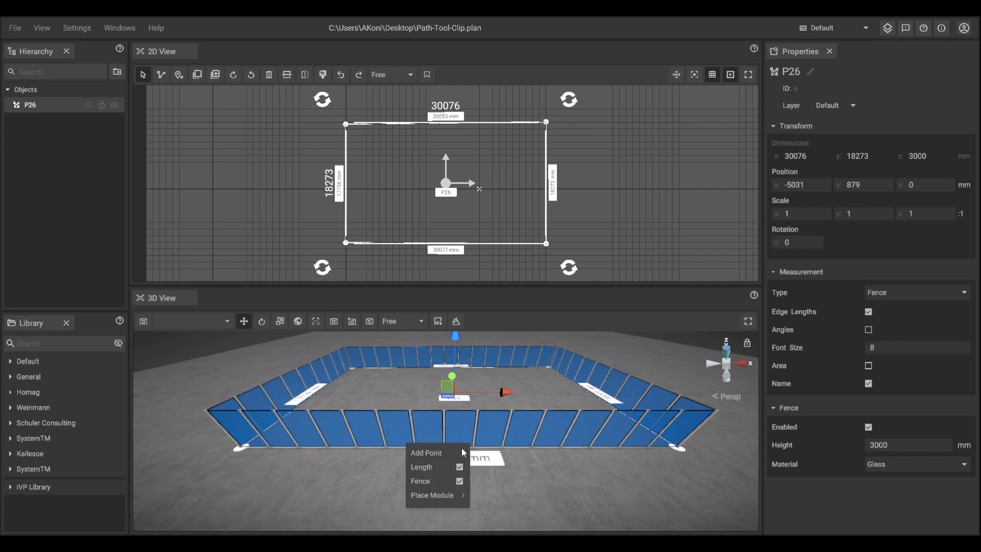
pyautogui.click(461, 482)
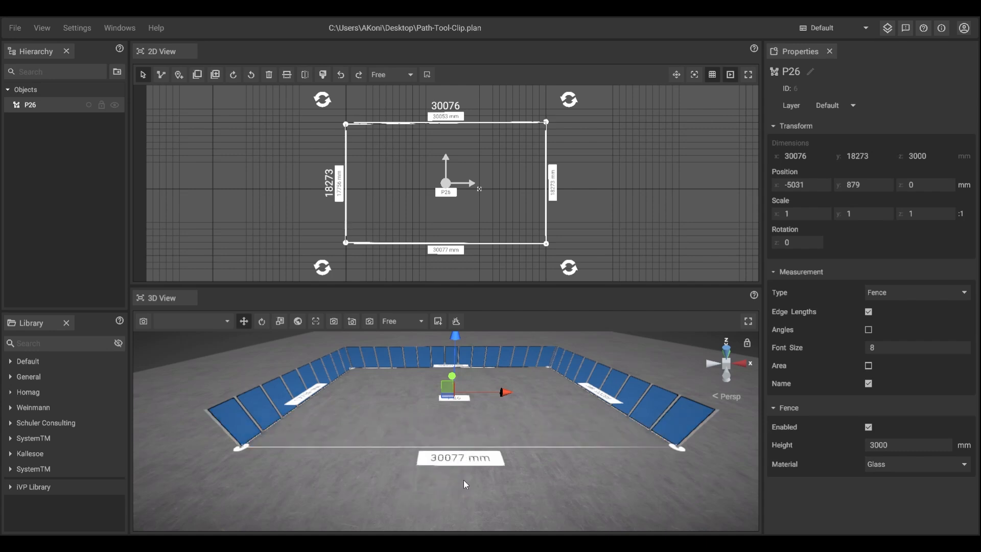
pyautogui.rightClick(456, 450)
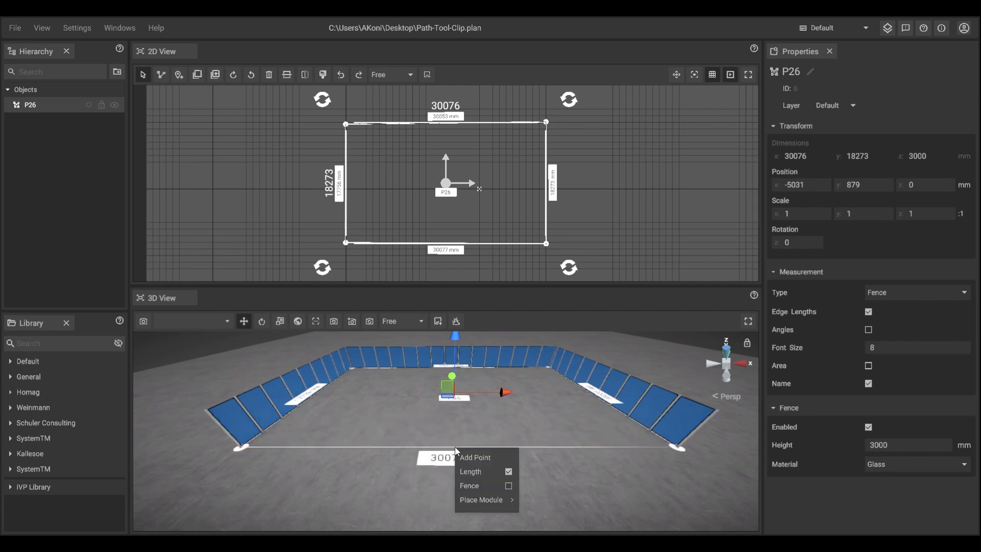
pyautogui.click(492, 486)
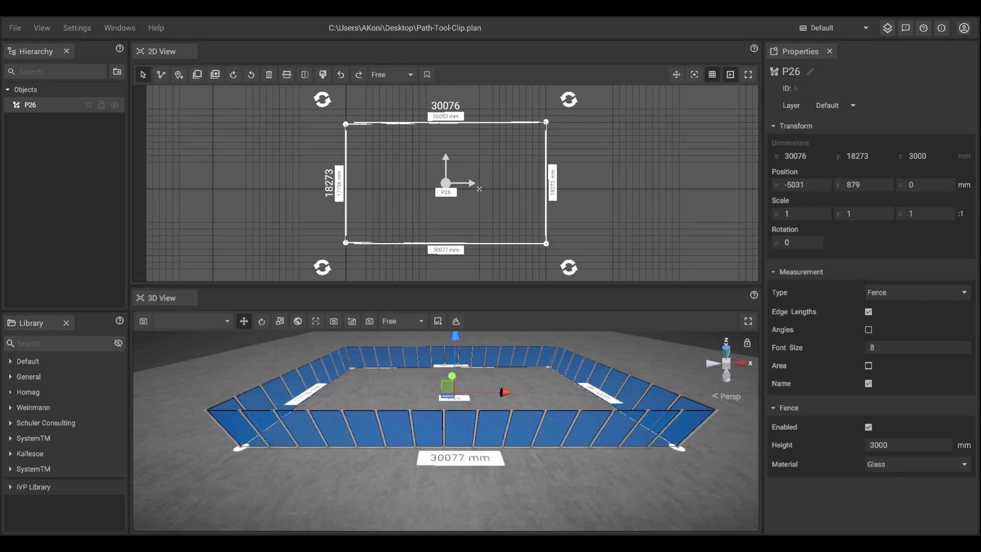
# Step: Place a Door module on the front fence segment near its right corner
pyautogui.moveTo(475, 439); pyautogui.dragTo(466, 409, button='middle')
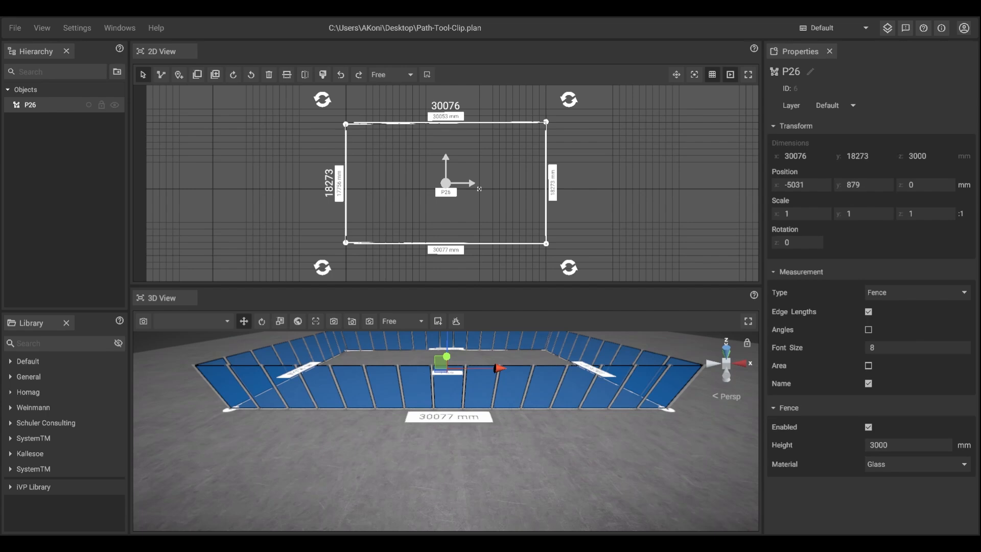
pyautogui.rightClick(633, 398)
pyautogui.moveTo(663, 450)
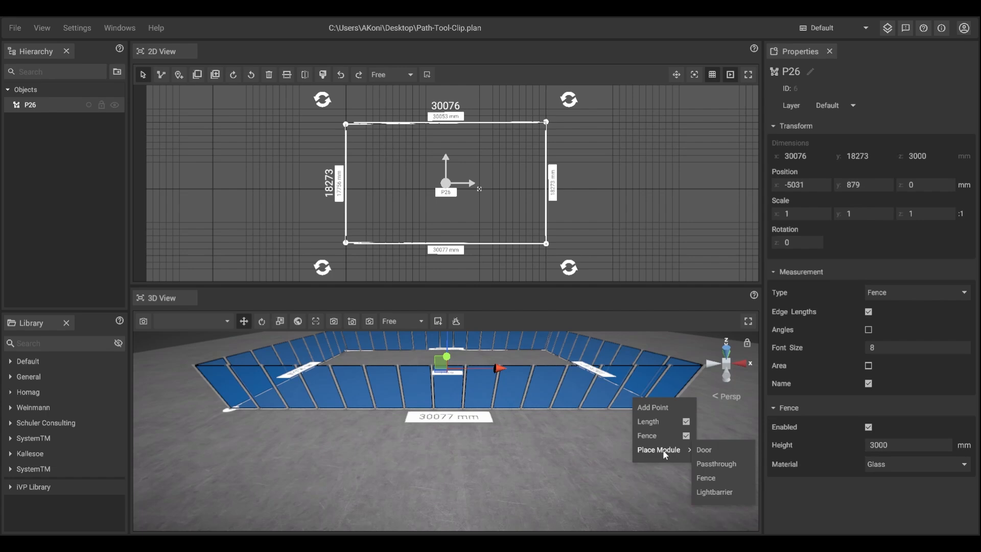
pyautogui.click(711, 450)
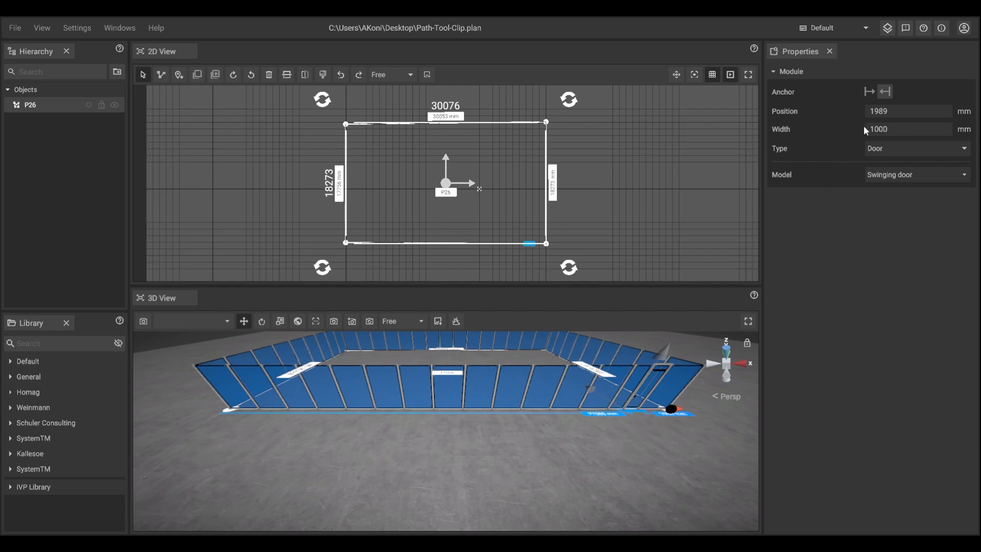
# Step: Set the door's position to 5500 mm
pyautogui.click(892, 115)
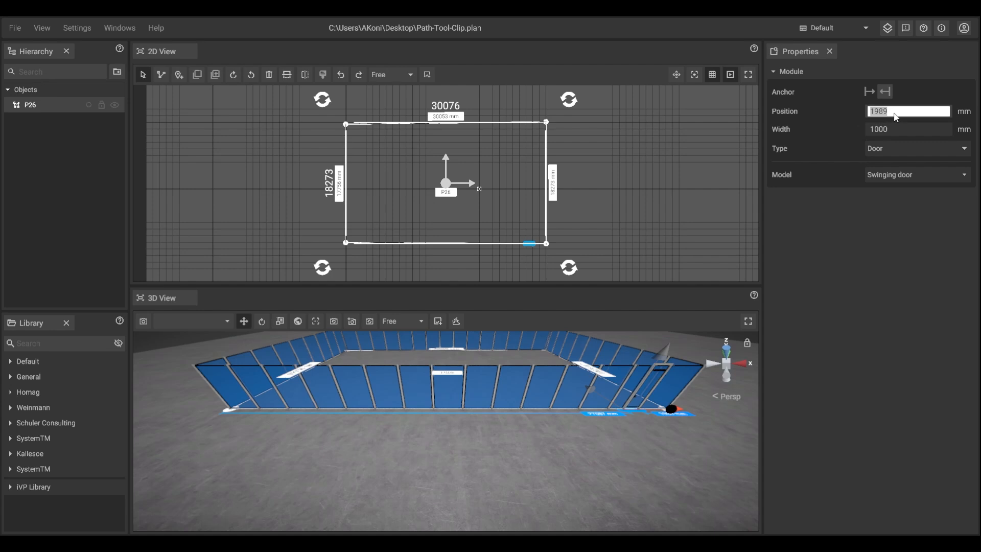
pyautogui.write('5500')
pyautogui.press('Return')
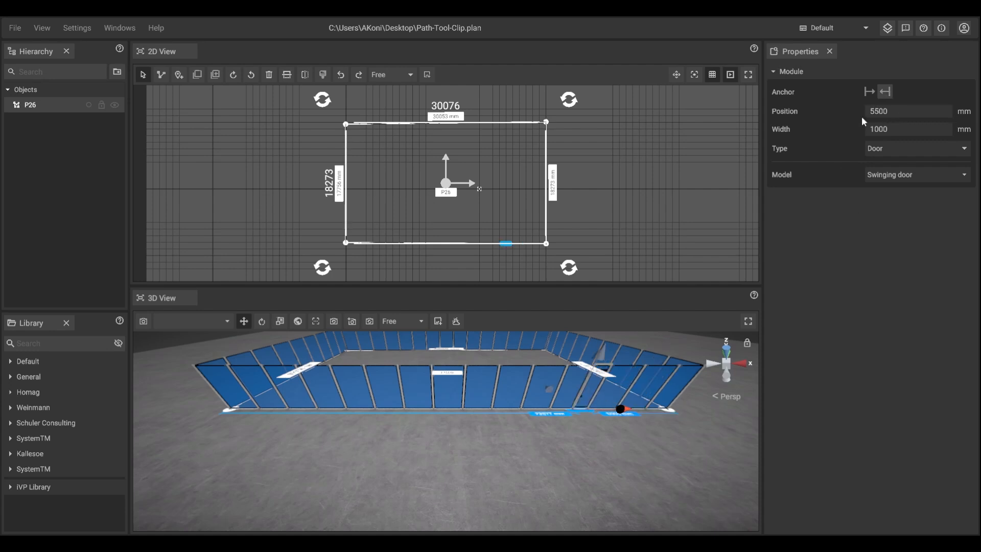
# Step: Anchor the door to the segment's start and set its position to 5500 mm
pyautogui.click(870, 92)
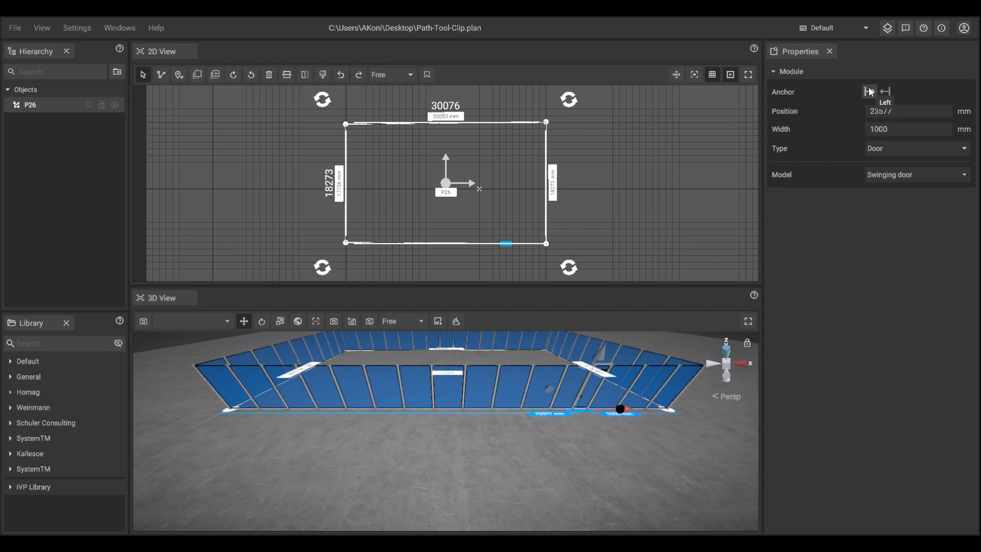
pyautogui.click(903, 112)
pyautogui.write('50')
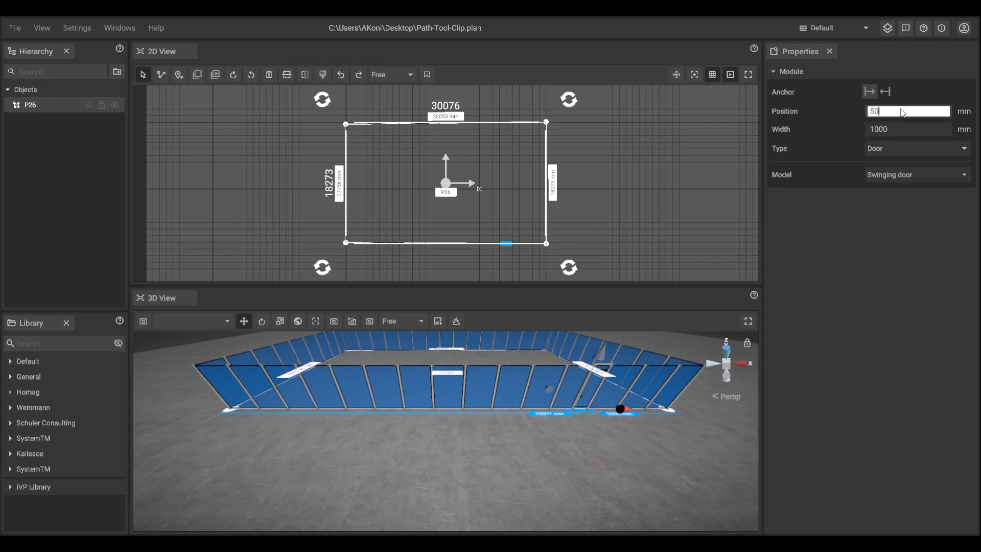
pyautogui.write('550')
pyautogui.press('BackSpace')
pyautogui.press('BackSpace')
pyautogui.write('00')
pyautogui.press('Return')
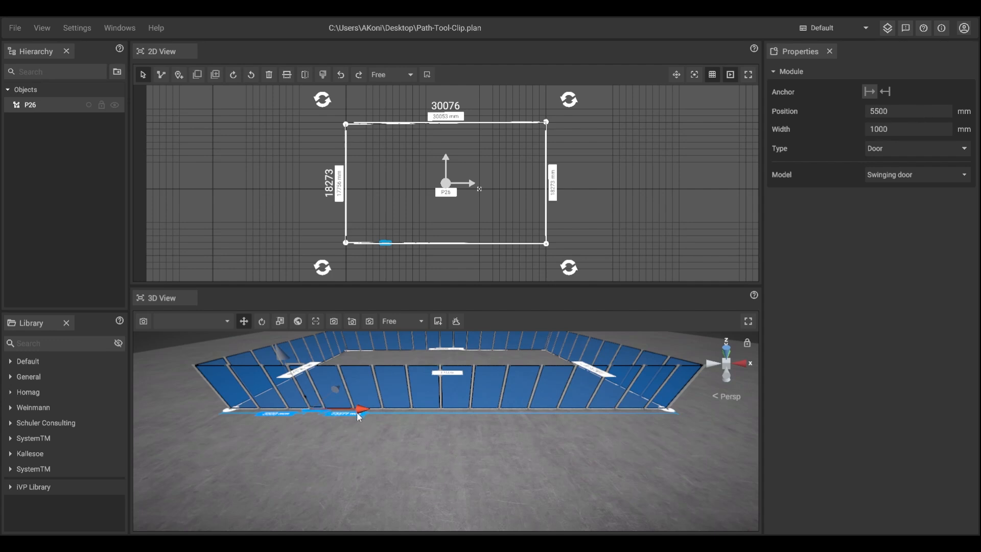
# Step: Slide the door along the fence to a position of about 10472 mm
pyautogui.moveTo(336, 412); pyautogui.dragTo(408, 415)
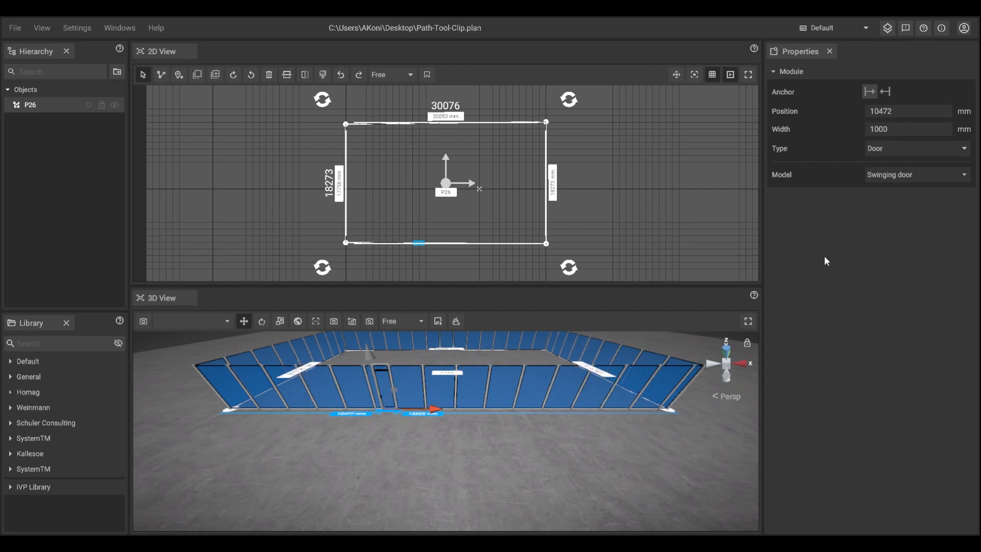
# Step: Switch the module type to Lightbarrier, then back to Door
pyautogui.click(906, 146)
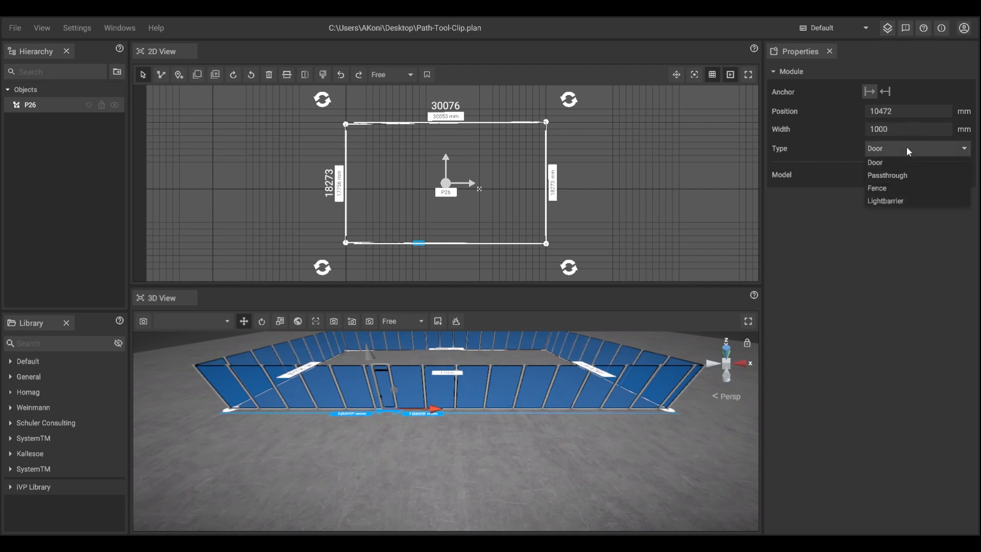
pyautogui.click(895, 202)
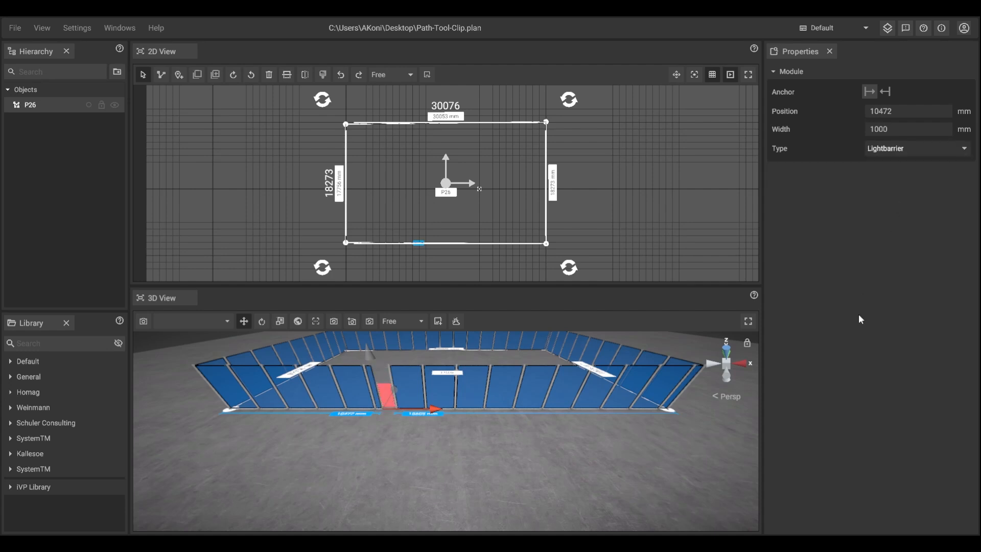
pyautogui.click(903, 146)
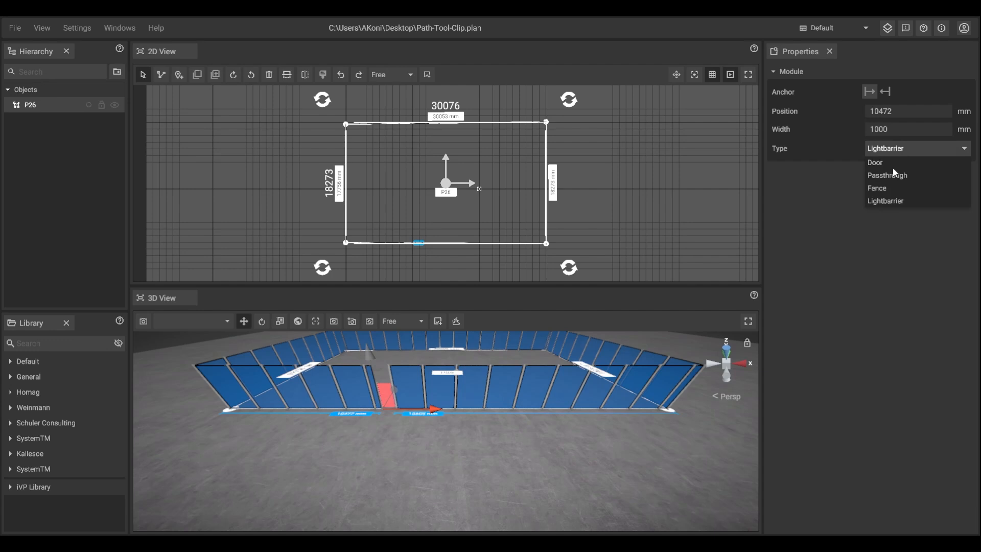
pyautogui.click(886, 163)
# Step: Change the door's model to Sliding door
pyautogui.click(900, 175)
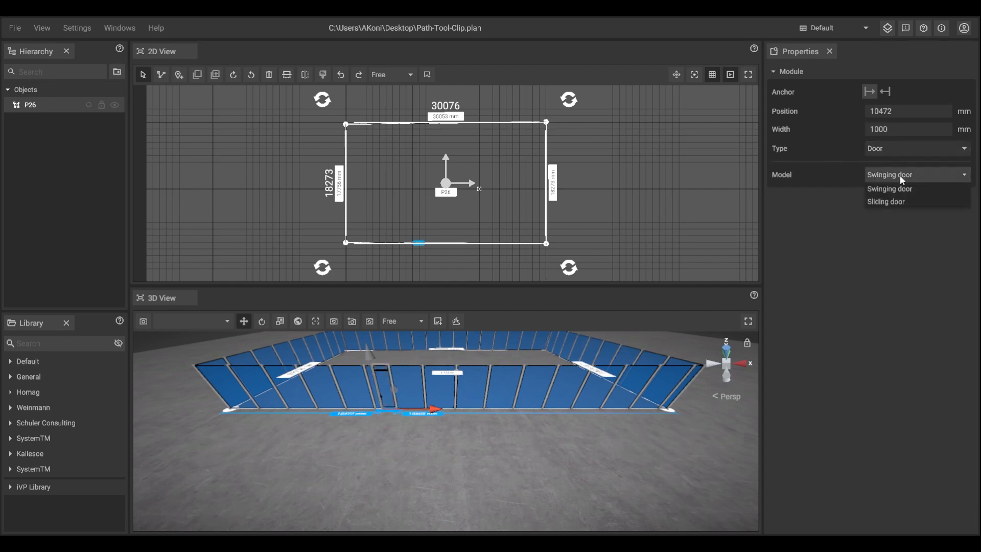
pyautogui.click(905, 202)
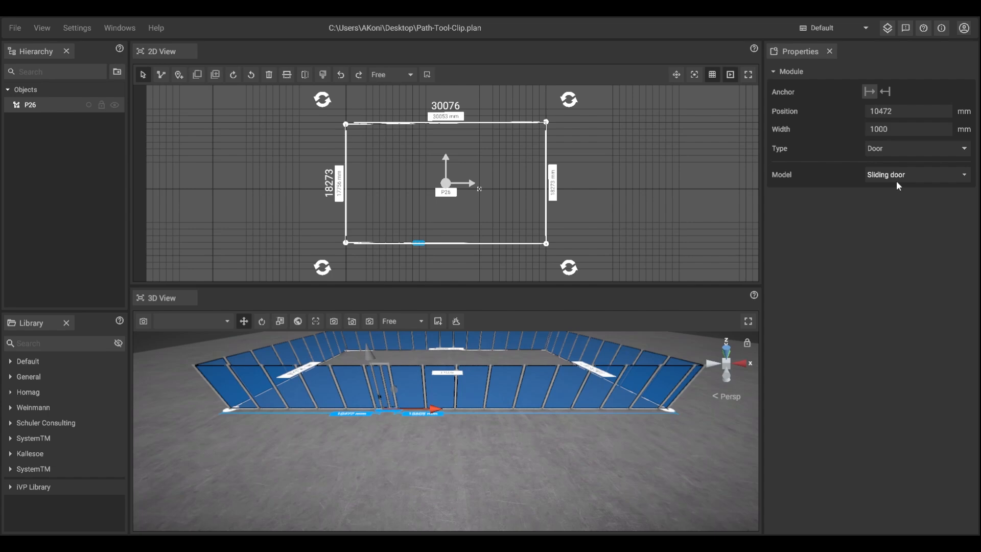
# Step: Delete the sliding door module from the fence
pyautogui.press('f')
pyautogui.scroll(-5, 441, 437)
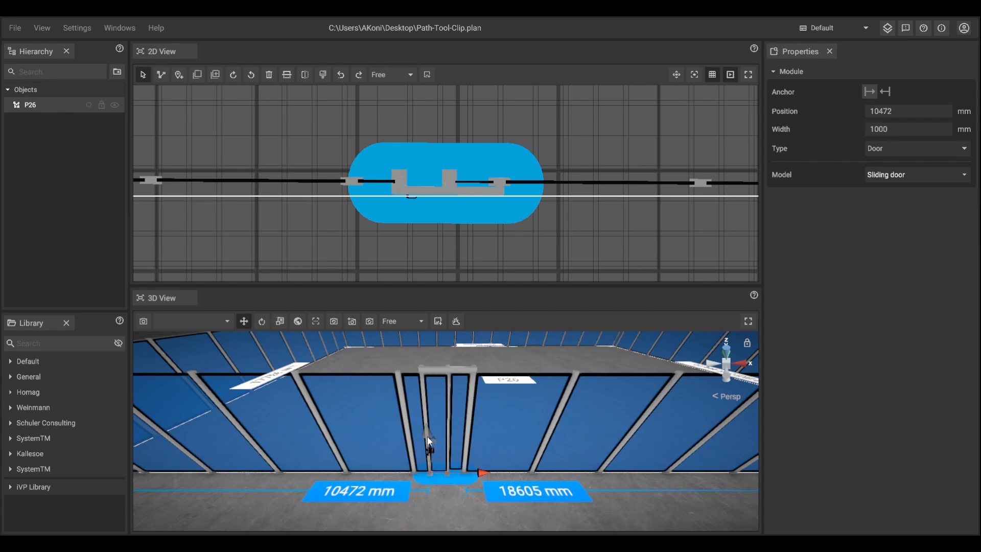
pyautogui.rightClick(441, 414)
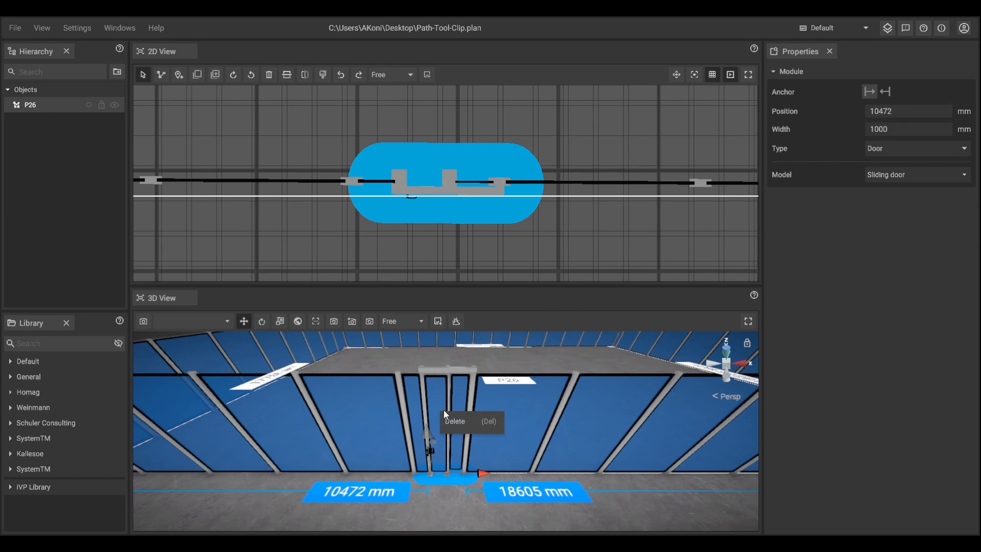
pyautogui.click(444, 412)
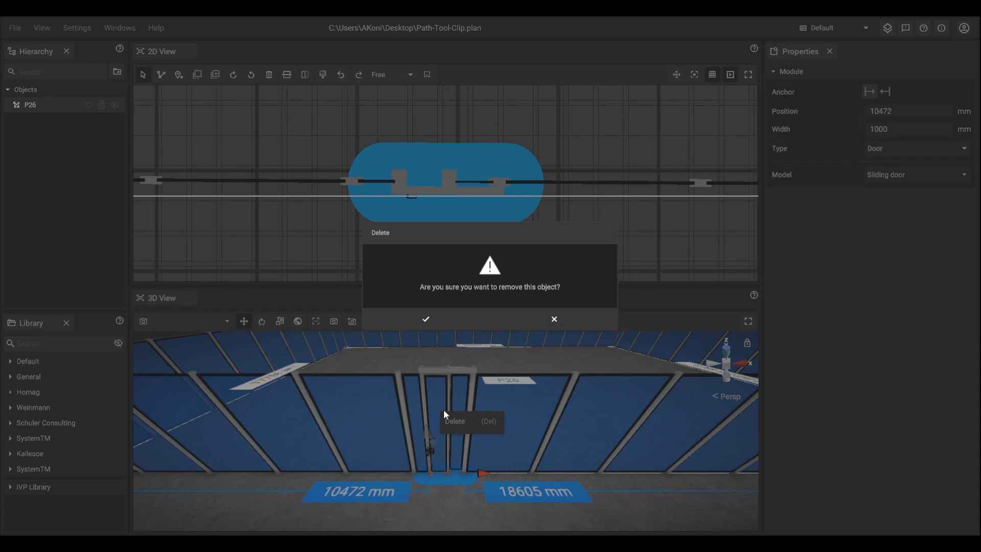
pyautogui.press('Return')
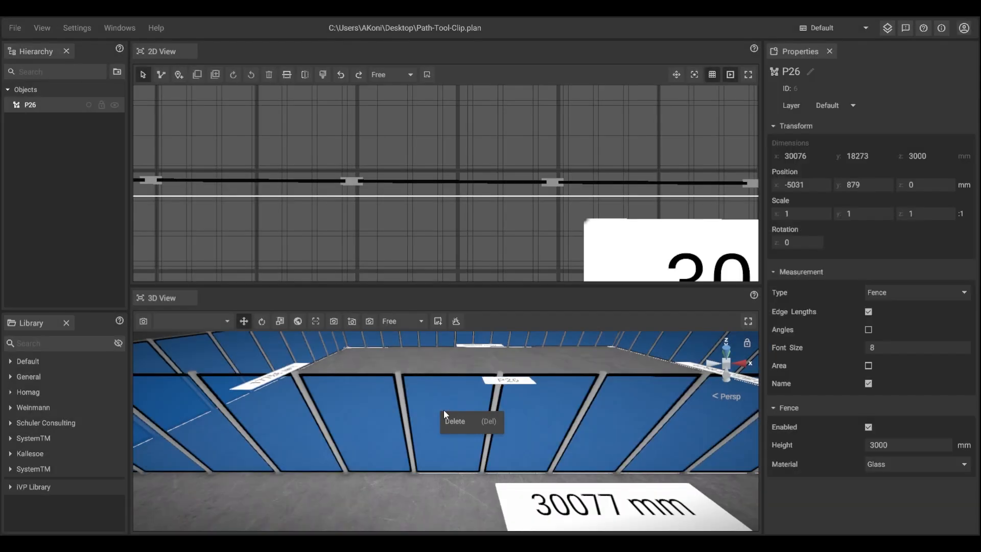